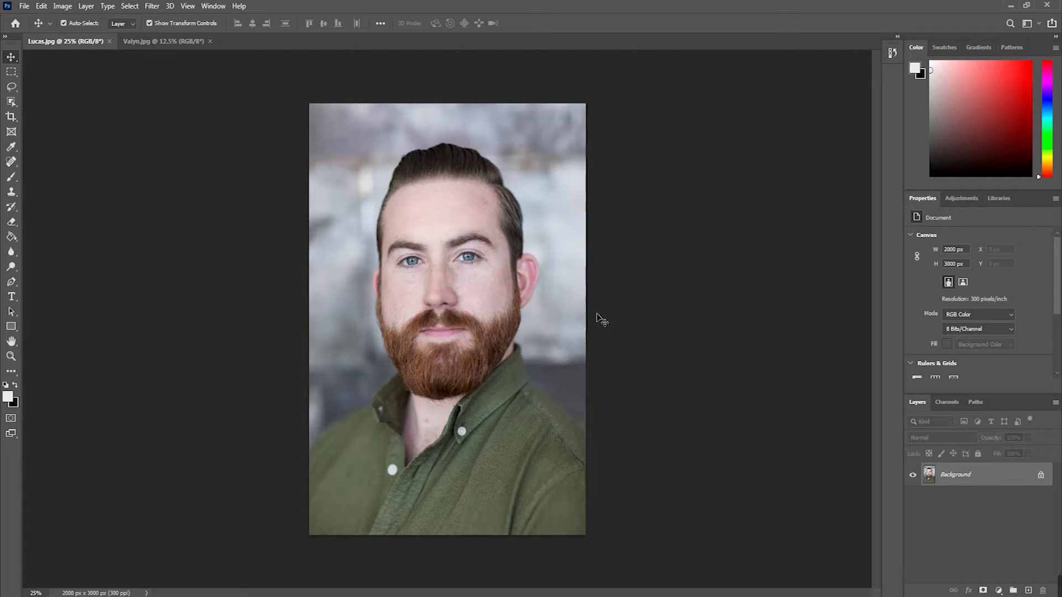
Step: Duplicate the Background layer of the portrait and hide the original layer
left_click_drag(974, 478, 1038, 594)
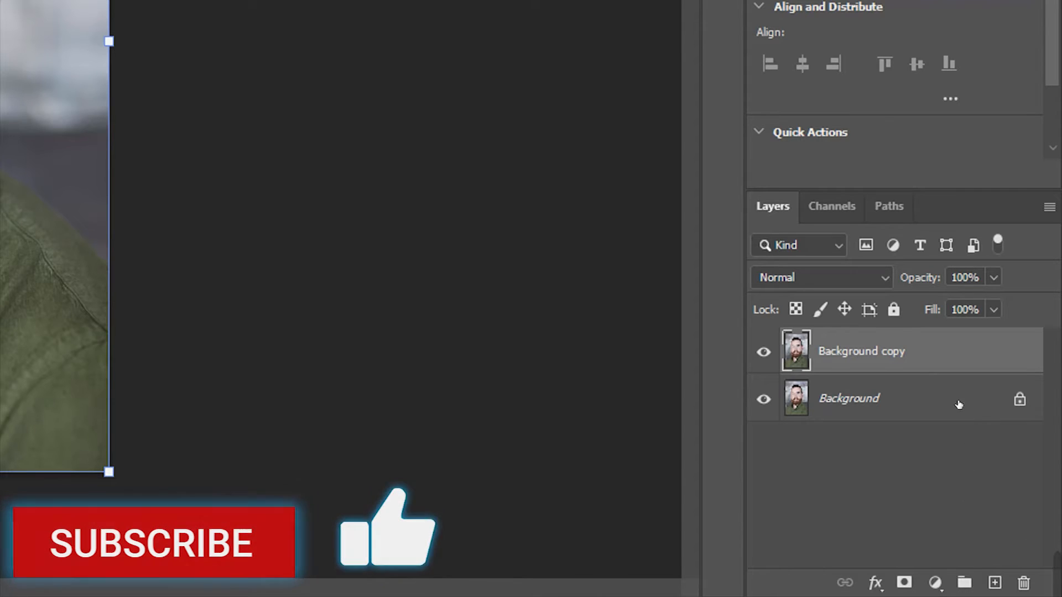
mouse_move(939, 362)
left_mouse_down()
mouse_move(1005, 544)
mouse_move(993, 572)
mouse_move(953, 361)
left_mouse_up()
left_click(937, 460)
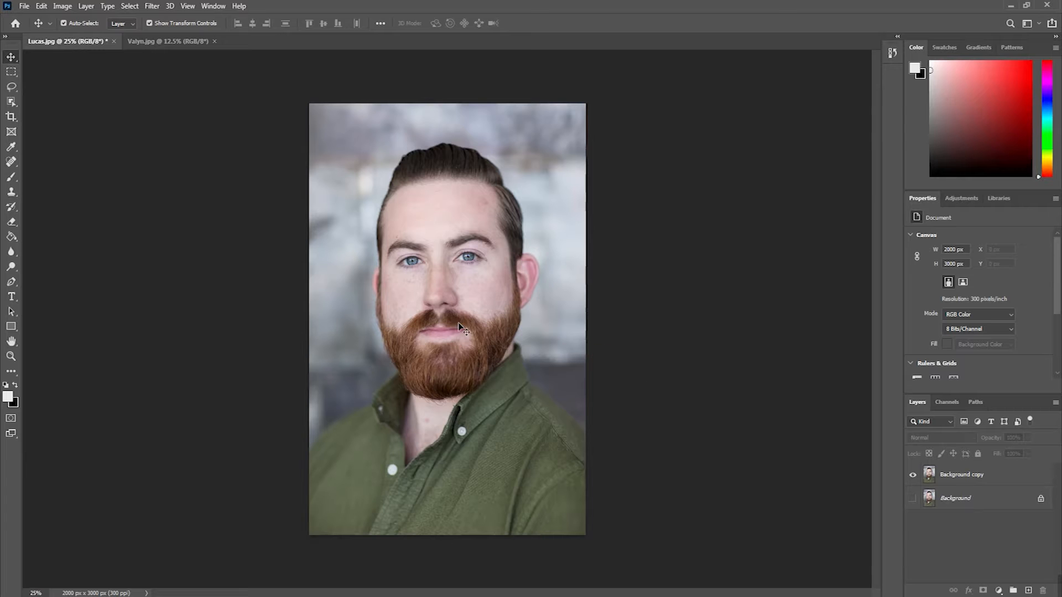
Step: Convert the Background copy layer to a smart object
scroll(367, 268, "up", 5)
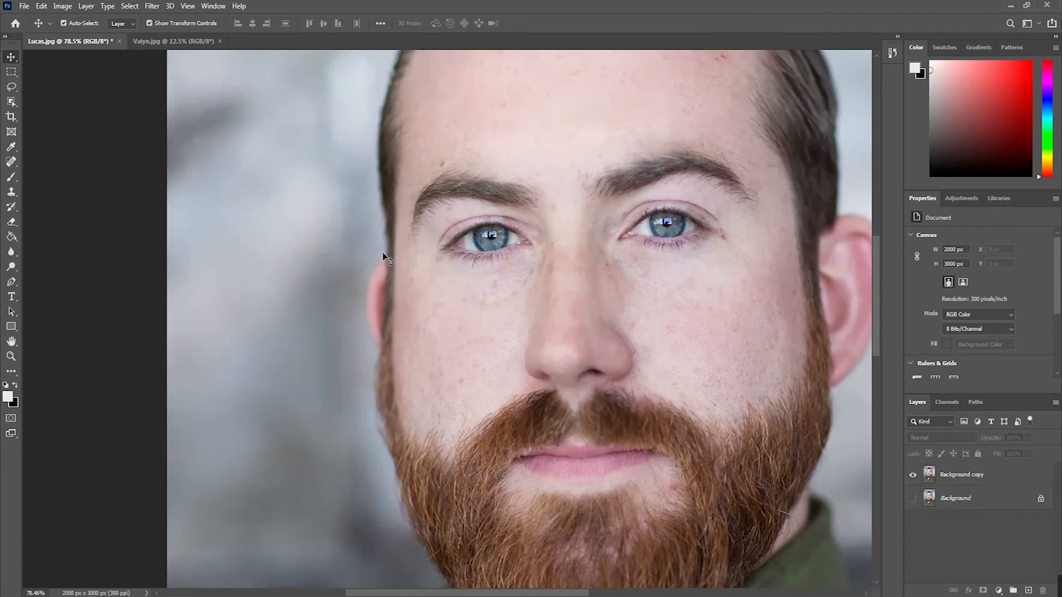
scroll(371, 298, "down", 2)
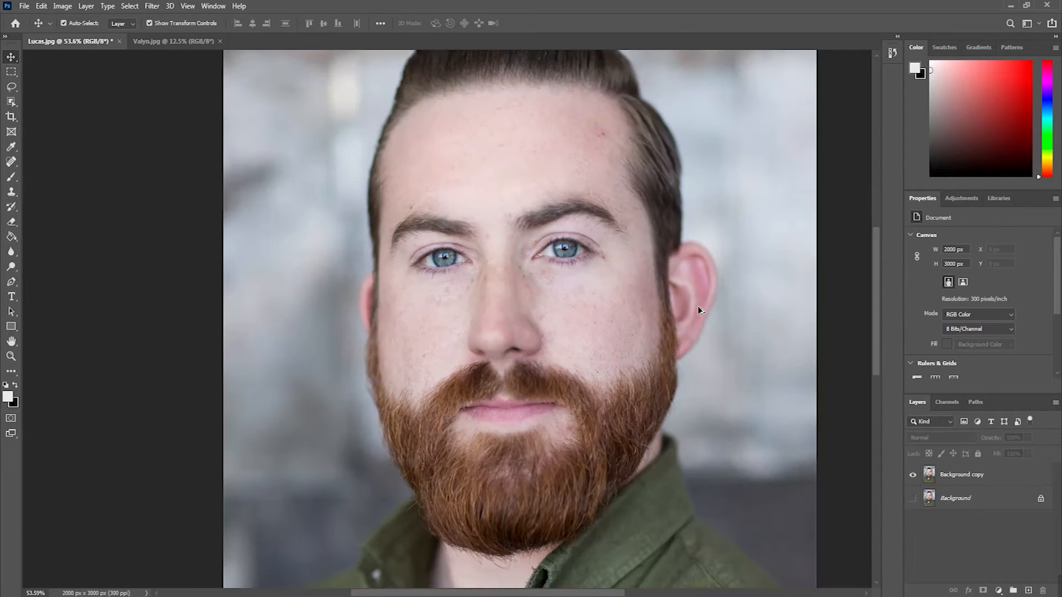
scroll(698, 306, "down", 3)
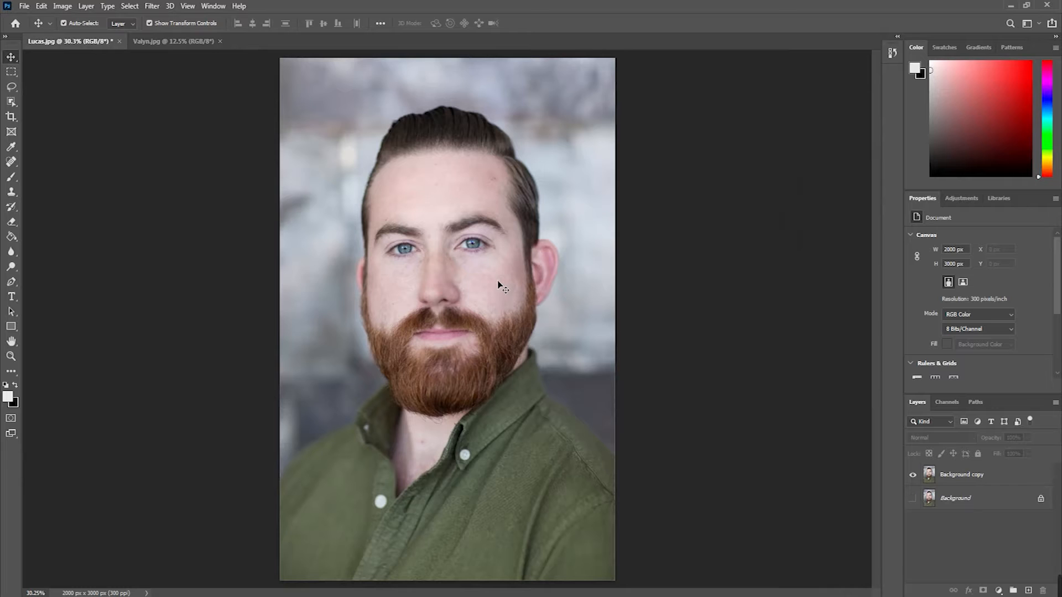
left_click(966, 477)
right_click(965, 477)
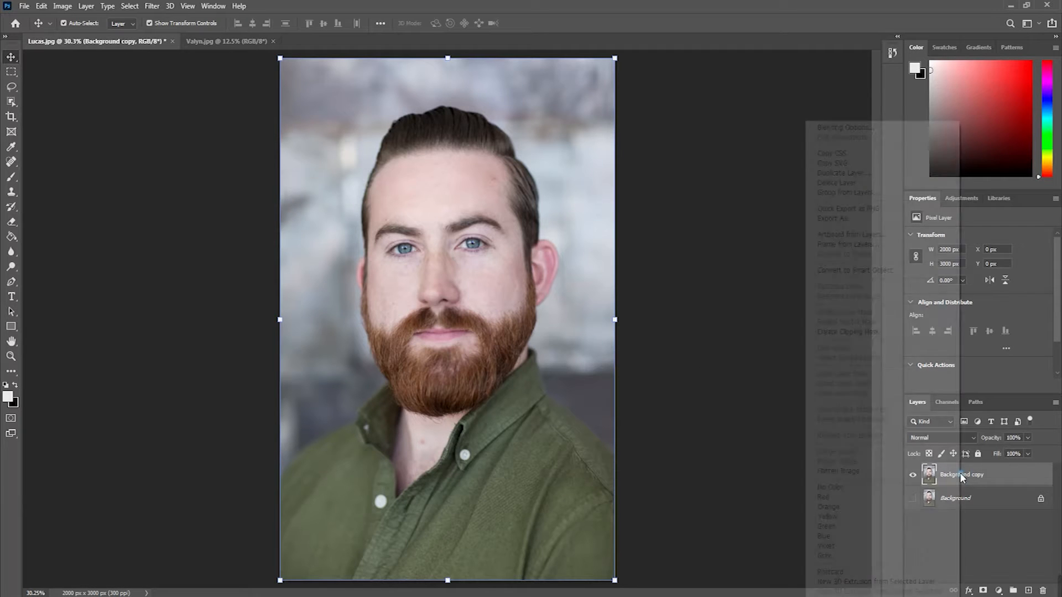
left_click(855, 270)
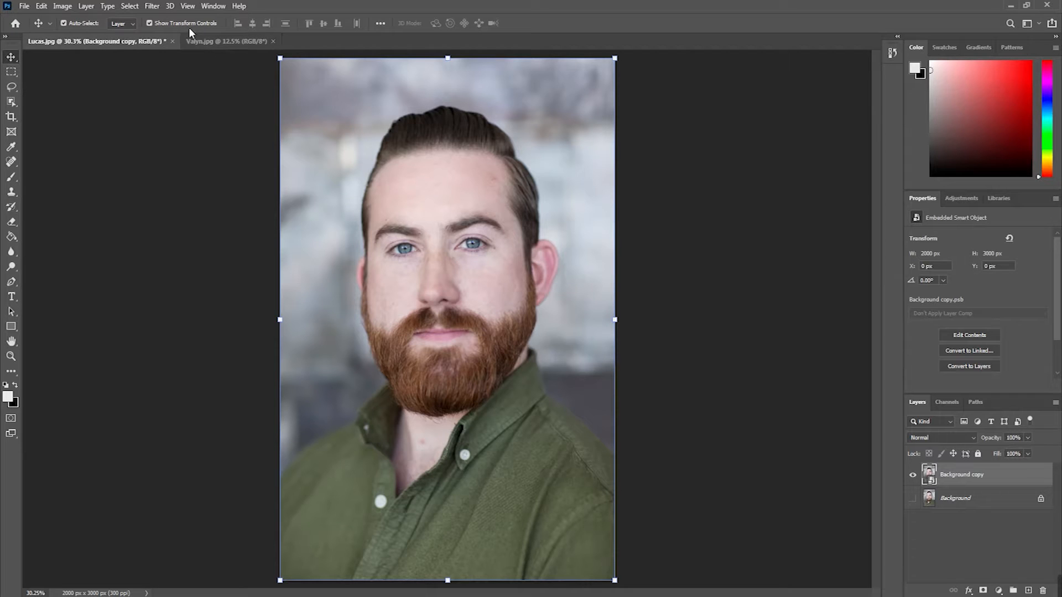
Step: Open the Liquify filter on the smart object and set the Forward Warp tool to pressure 23 and density 28
left_click(152, 6)
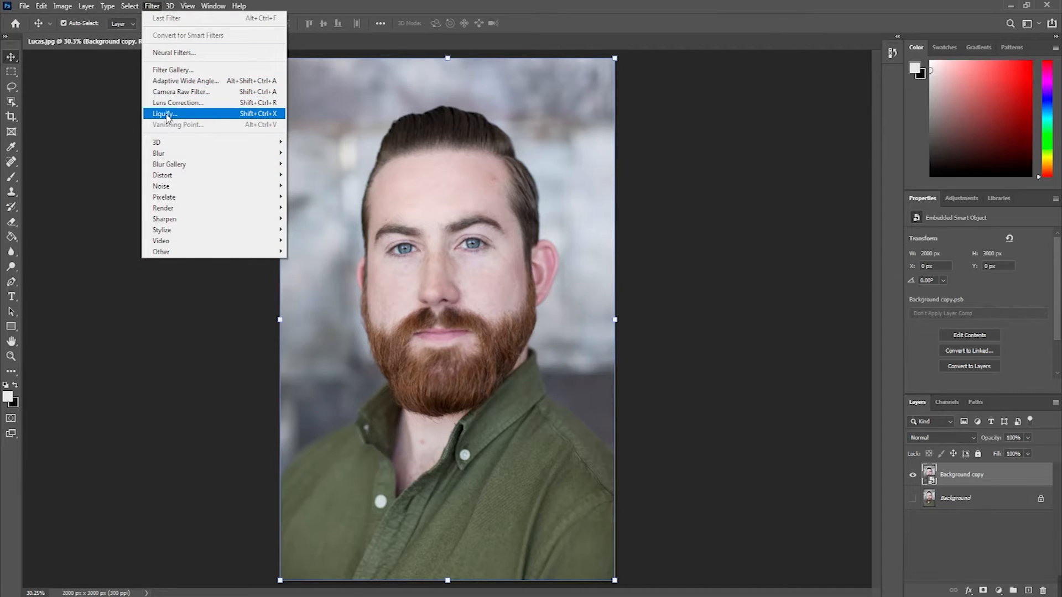
left_click(229, 115)
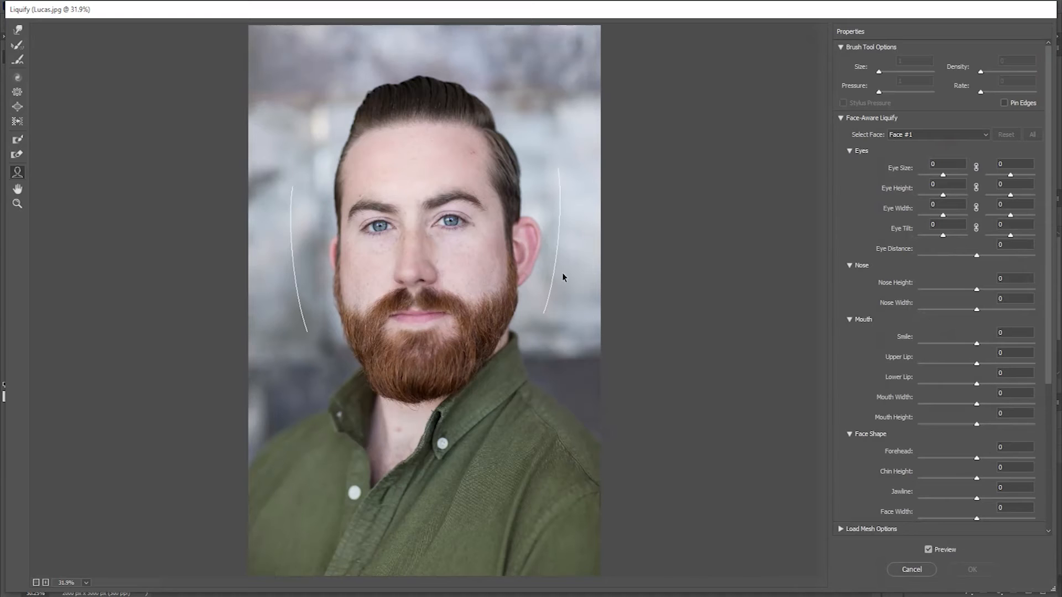
left_click(18, 31)
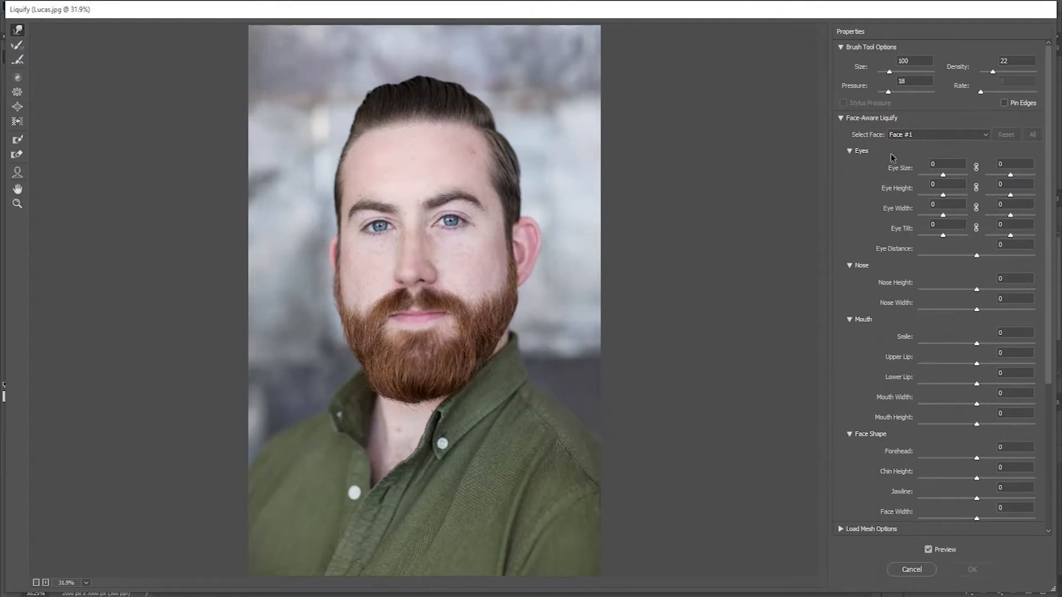
left_click_drag(888, 93, 891, 95)
left_click_drag(997, 72, 996, 75)
Step: Try to push the protruding ear toward the head using the Forward Warp tool at brush size 300
key("bracketright")
key("bracketright")
key("bracketright")
key("bracketright")
key("bracketleft")
key("bracketleft")
key("bracketright")
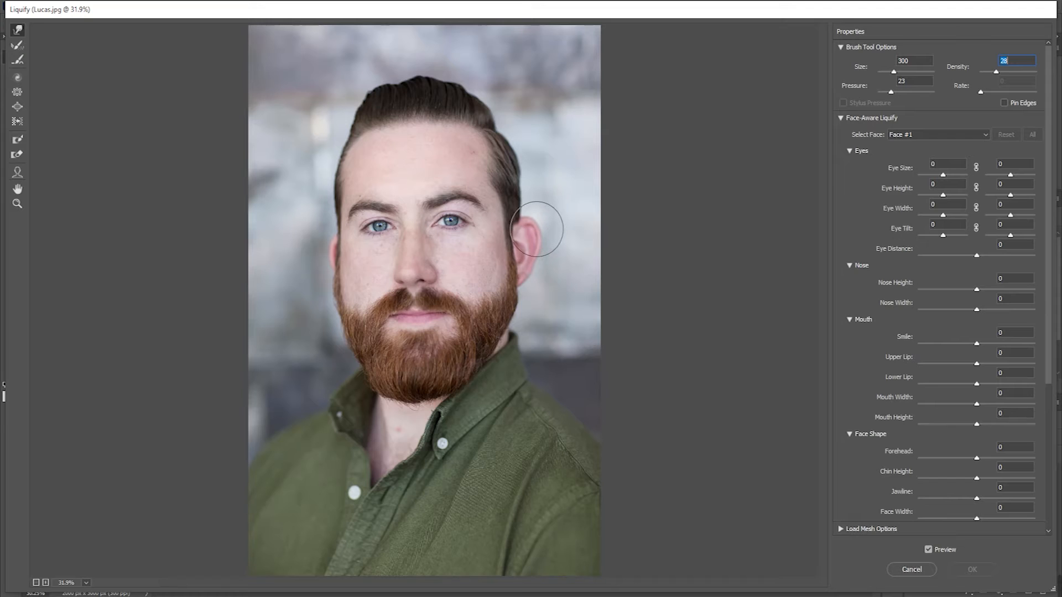
left_click_drag(548, 231, 538, 233)
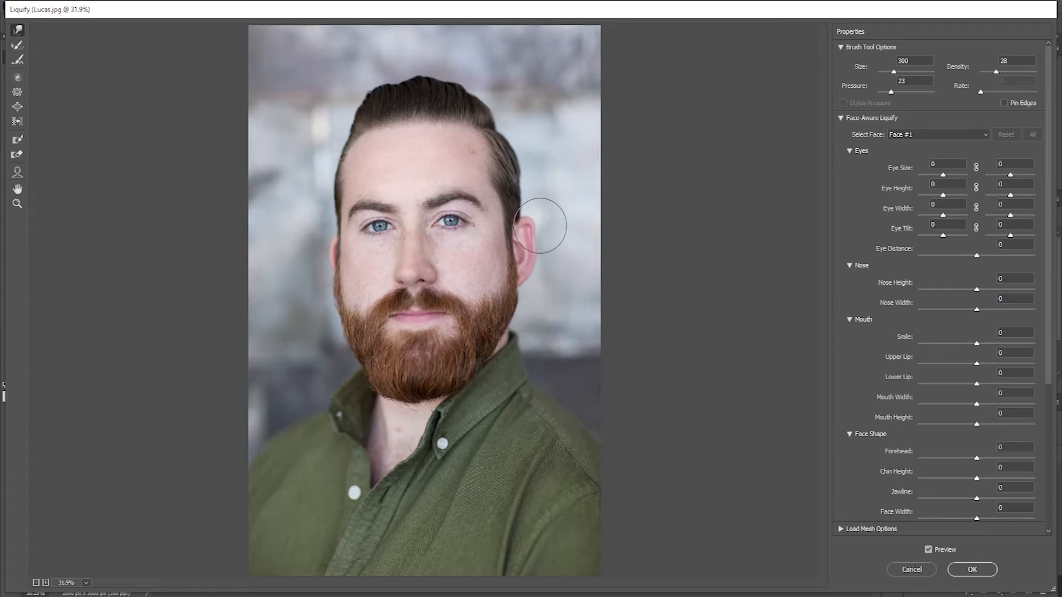
mouse_move(541, 255)
left_mouse_down()
mouse_move(538, 234)
mouse_move(545, 268)
left_mouse_up()
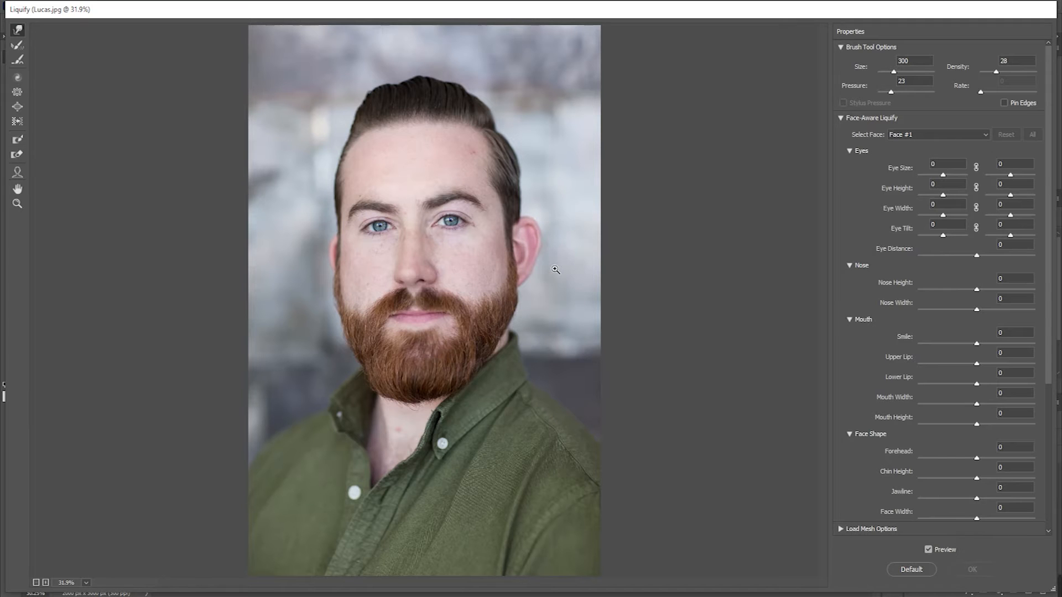
Step: Freeze a strip of hair, face edge and beard alongside the protruding ear using a size 100 Freeze Mask brush
scroll(562, 232, "up", 6)
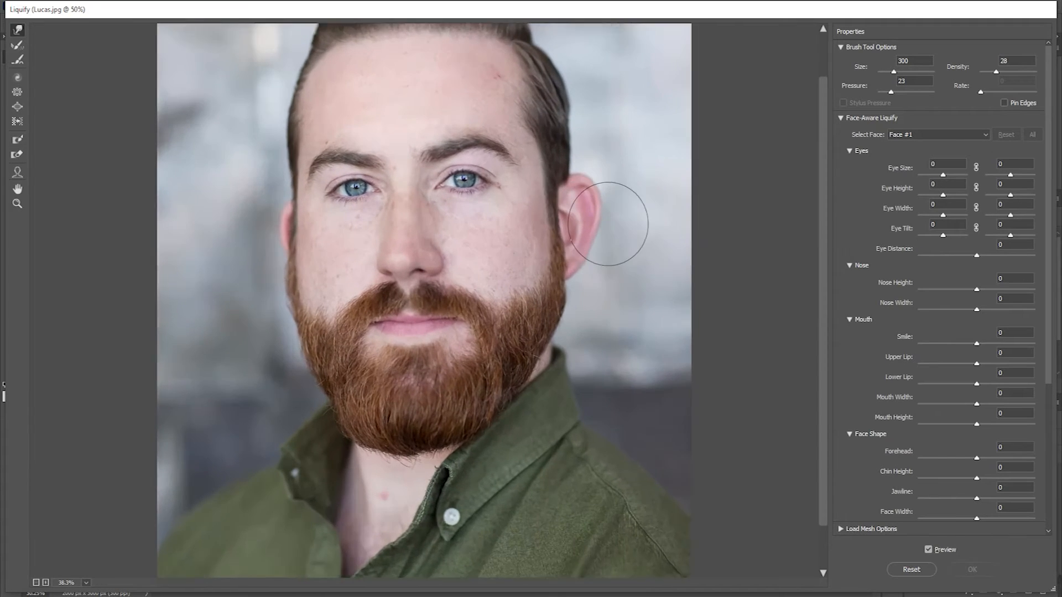
scroll(620, 221, "up", 1)
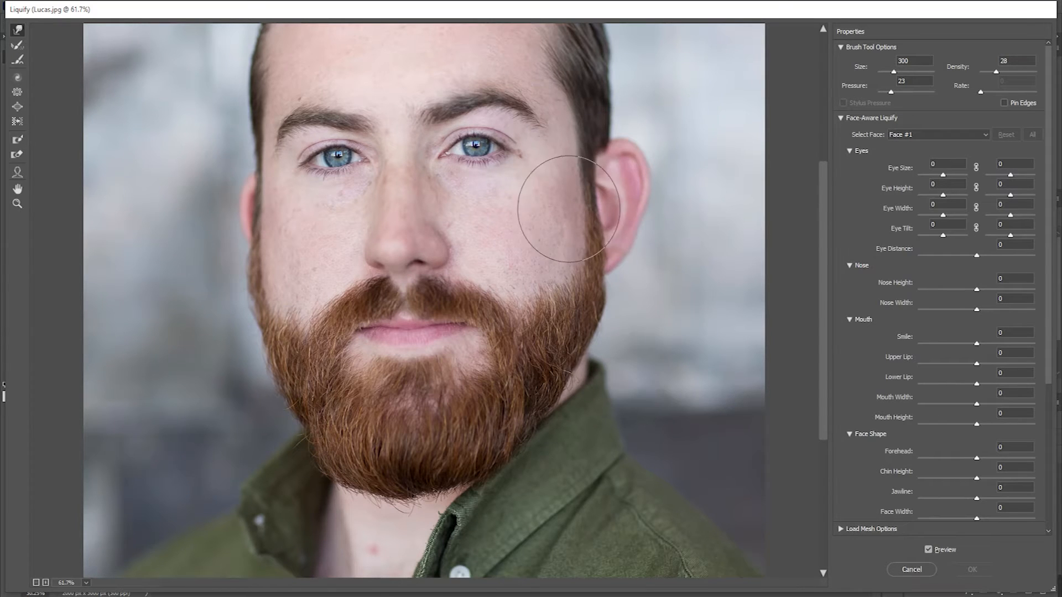
key("bracketleft")
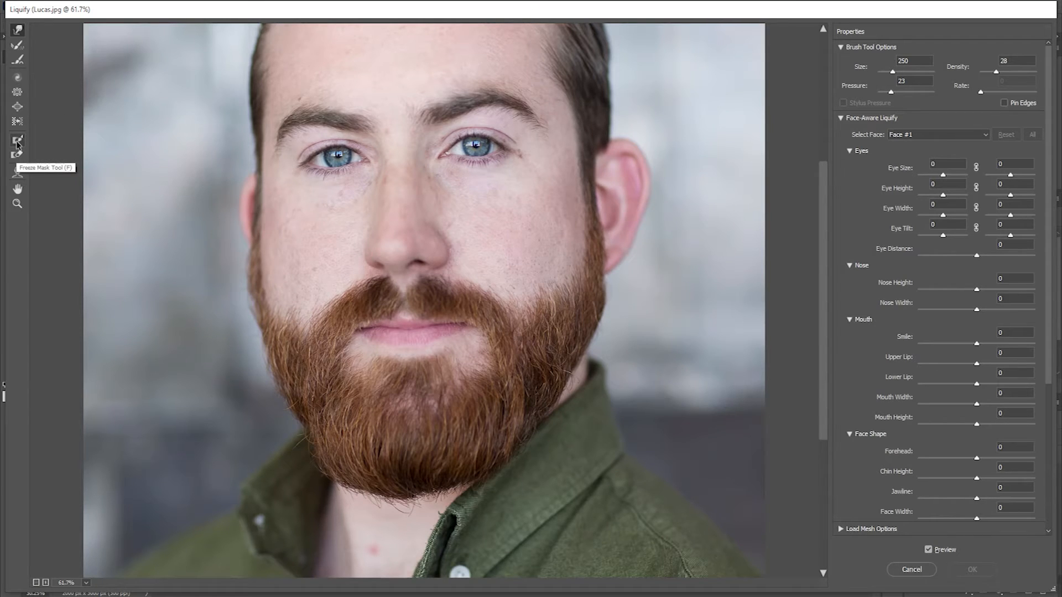
left_click(17, 142)
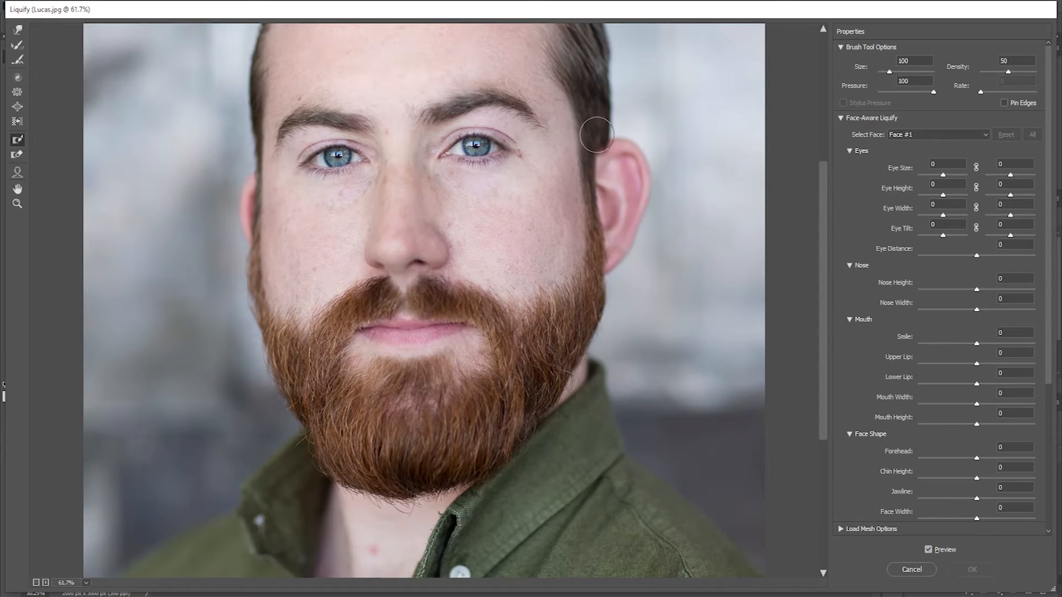
mouse_move(596, 133)
left_mouse_down()
mouse_move(585, 161)
mouse_move(595, 284)
mouse_move(586, 320)
left_mouse_up()
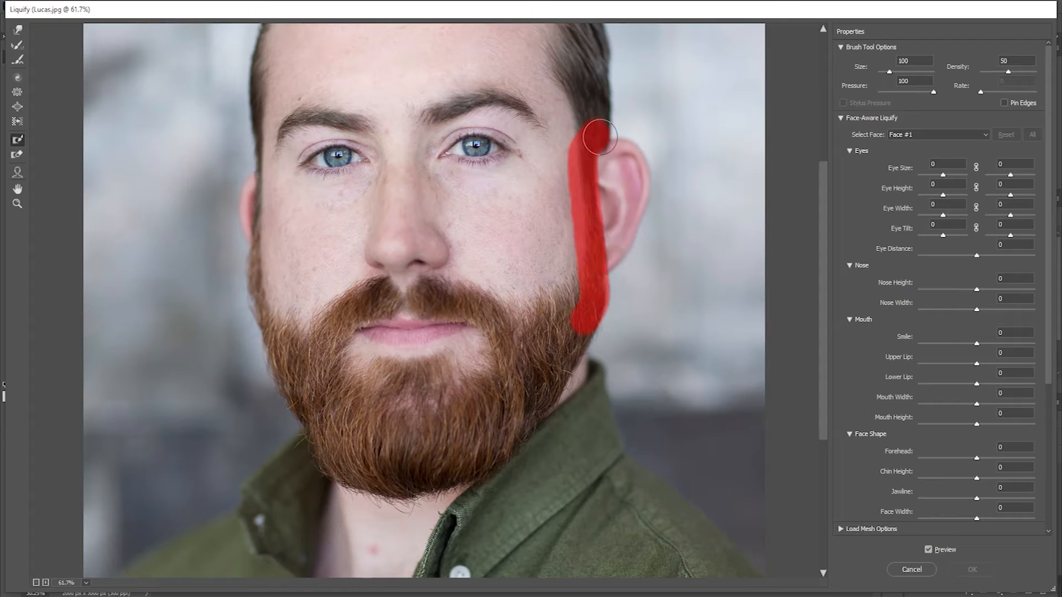
Step: Set the Freeze Mask brush size to 50 and examine the frozen strip's edge beside the ear up close
key("bracketleft")
key("bracketleft")
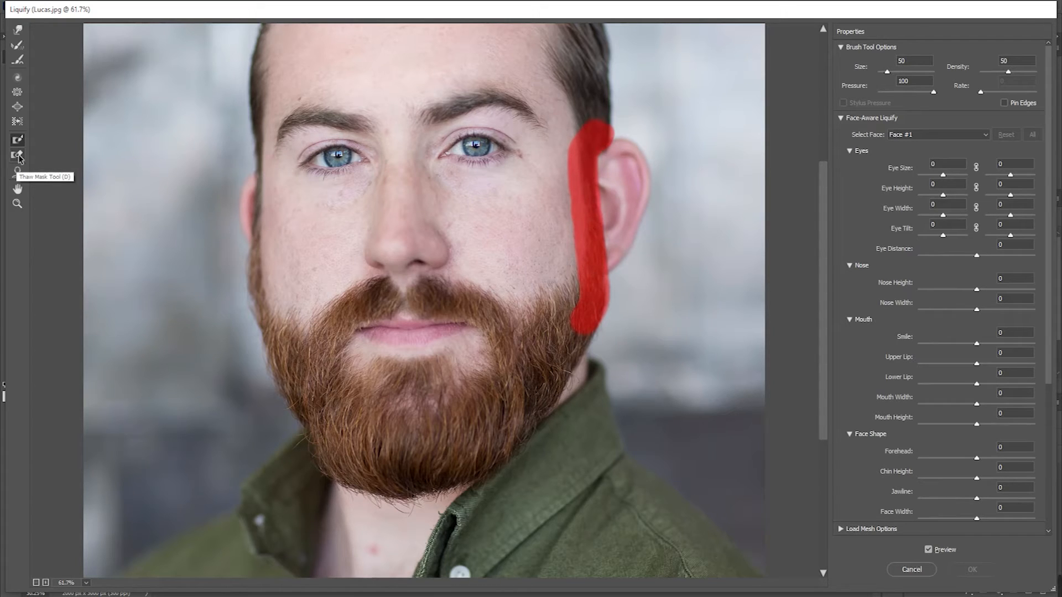
left_click(18, 157)
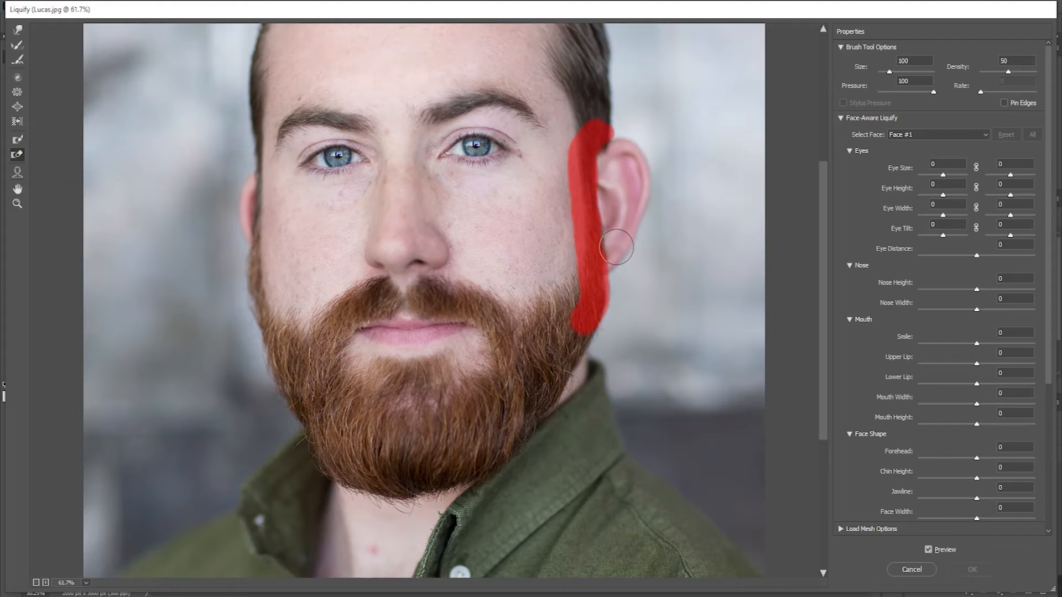
left_click(18, 140)
scroll(637, 260, "up", 8)
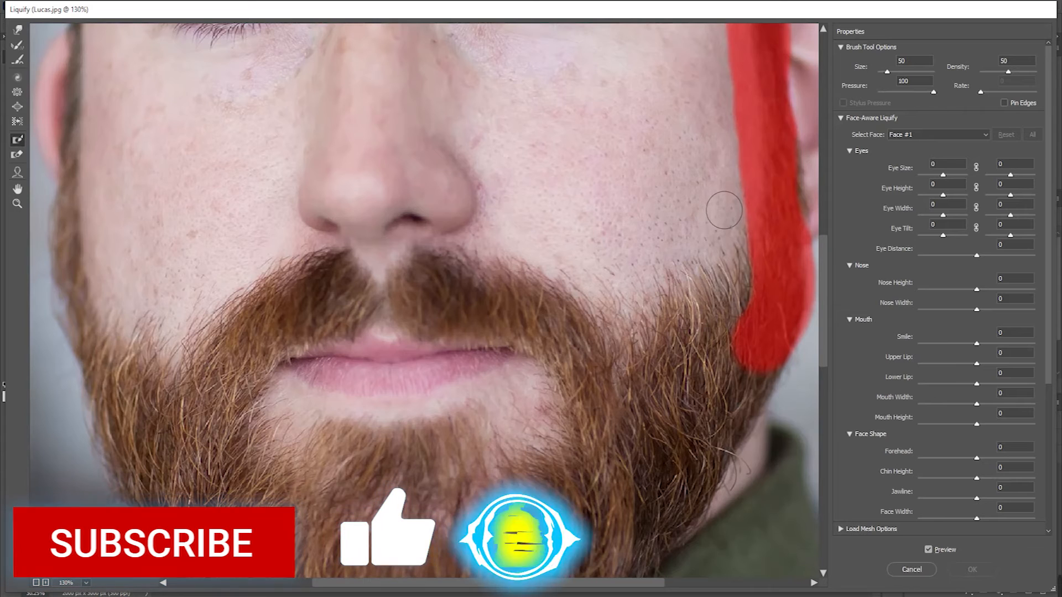
mouse_move(723, 237)
left_mouse_down()
mouse_move(434, 259)
mouse_move(398, 279)
left_mouse_up()
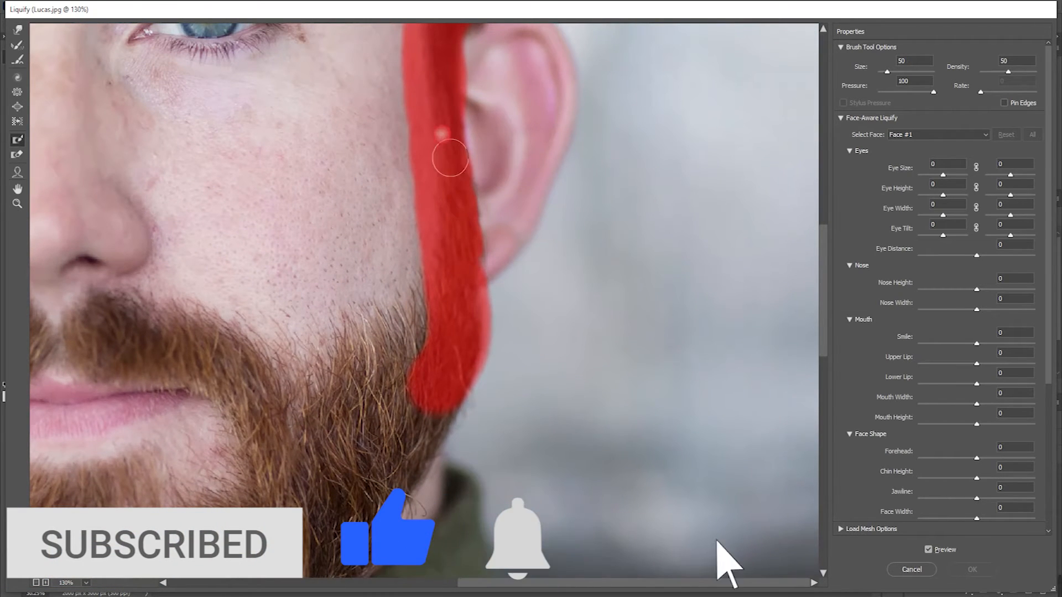
scroll(453, 173, "up", 3)
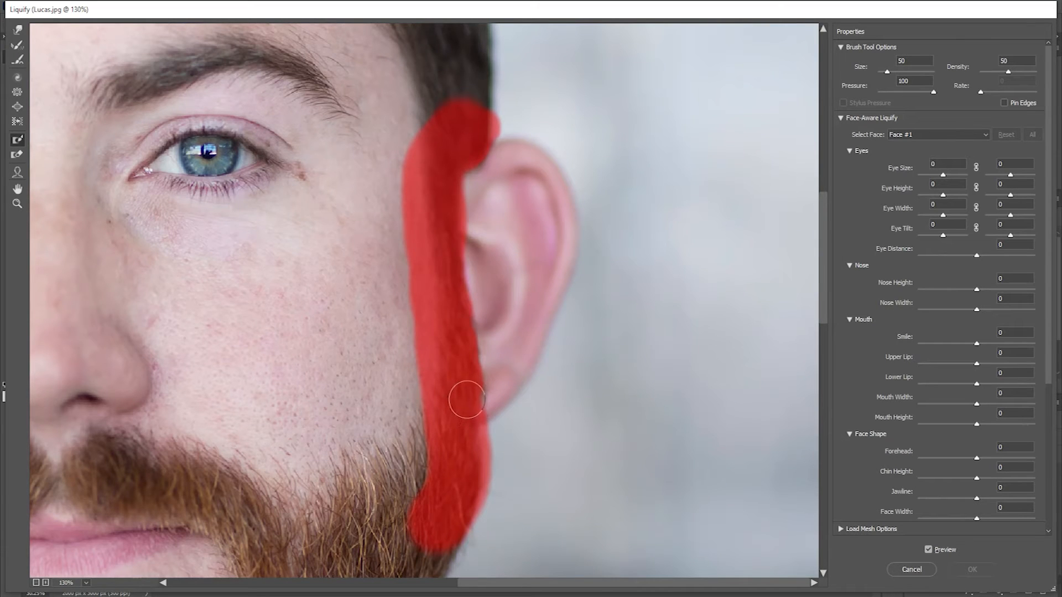
key("ctrl+minus")
scroll(353, 355, "down", 5)
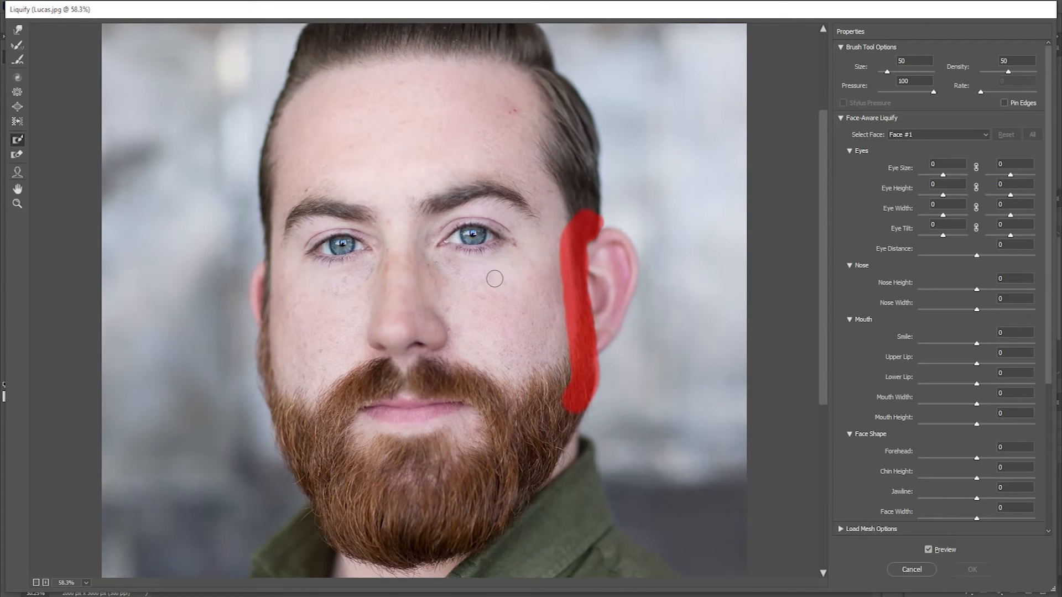
Step: Widen the frozen area over the cheek and sideburn with a size 150 brush, and thaw the spill onto the background above the ear
key("bracketright")
key("bracketright")
key("bracketright")
key("bracketright")
mouse_move(553, 229)
left_mouse_down()
mouse_move(551, 355)
mouse_move(559, 292)
mouse_move(542, 266)
mouse_move(552, 380)
mouse_move(534, 275)
mouse_move(541, 246)
mouse_move(569, 207)
mouse_move(598, 202)
mouse_move(569, 203)
mouse_move(535, 232)
mouse_move(619, 232)
mouse_move(606, 202)
left_mouse_up()
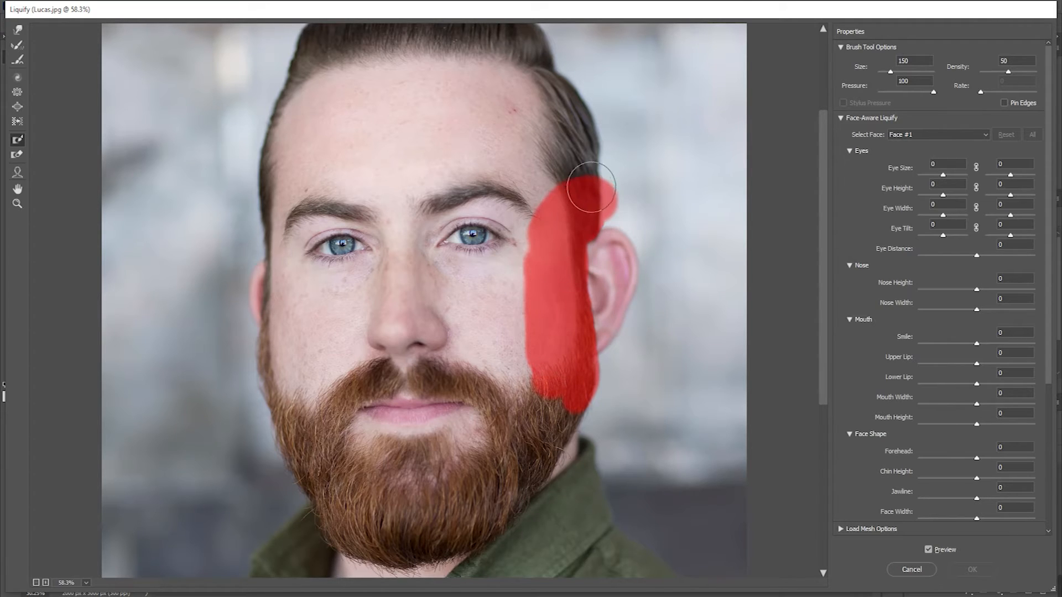
left_click(16, 154)
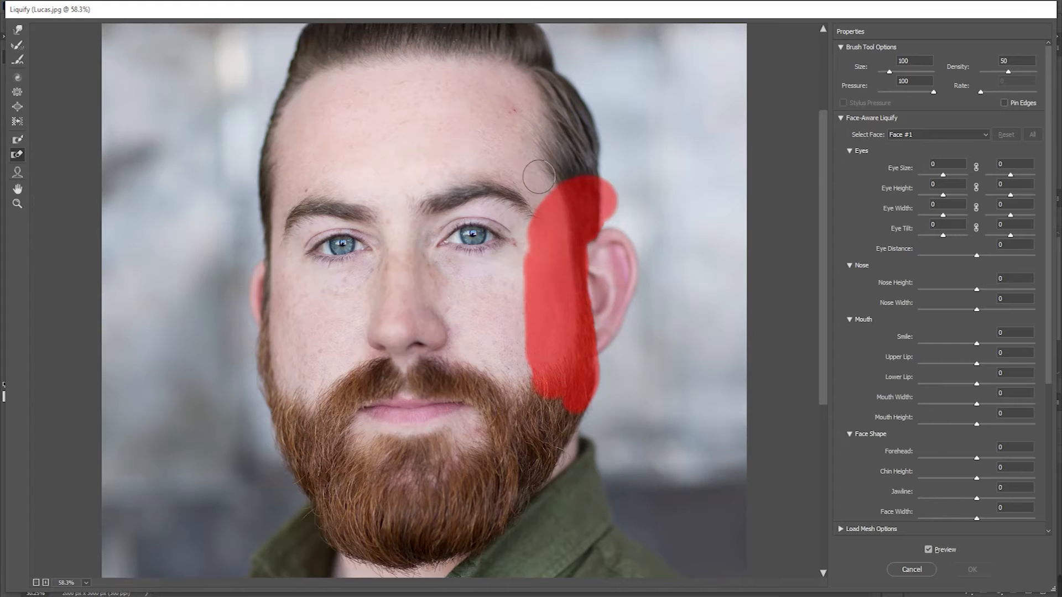
mouse_move(618, 193)
left_mouse_down()
mouse_move(624, 209)
mouse_move(620, 193)
left_mouse_up()
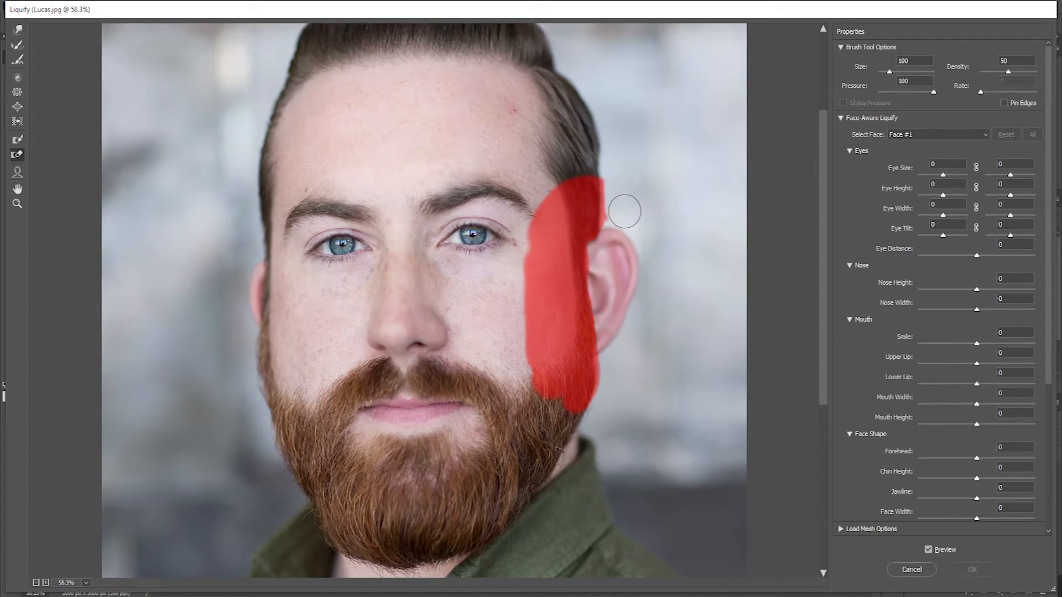
Step: Push the protruding ear in toward the head with the Forward Warp tool, reducing the brush size to 150
left_click(16, 31)
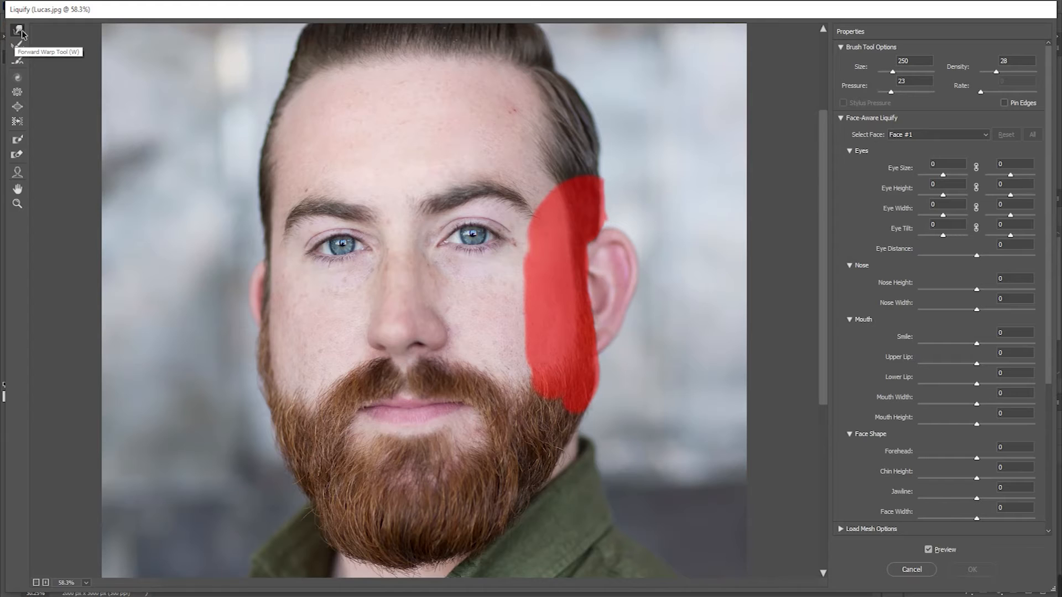
mouse_move(619, 256)
left_mouse_down()
mouse_move(633, 282)
mouse_move(626, 291)
mouse_move(619, 223)
mouse_move(617, 242)
left_mouse_up()
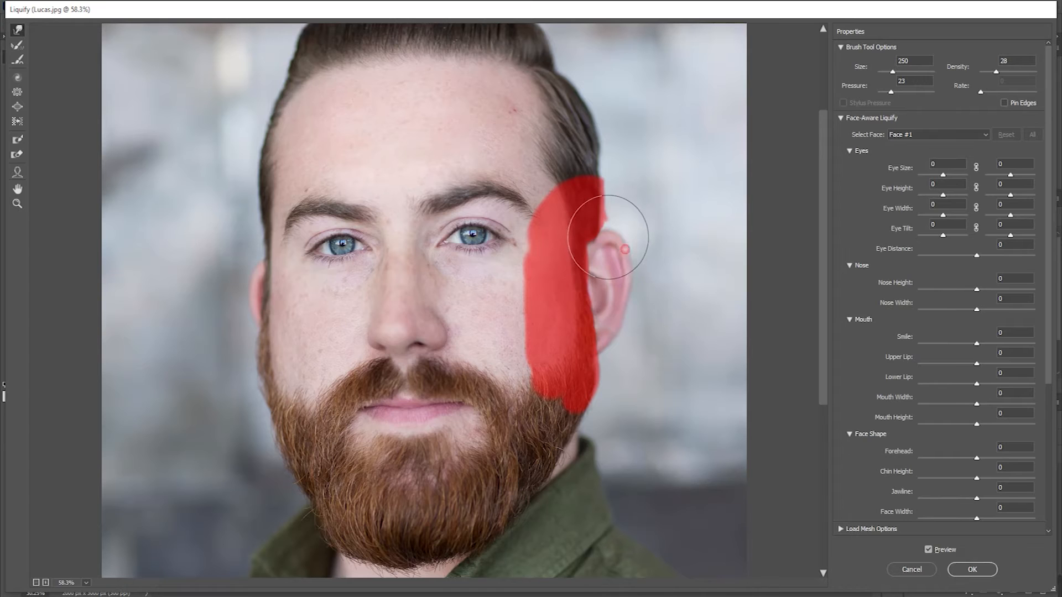
left_click(628, 286)
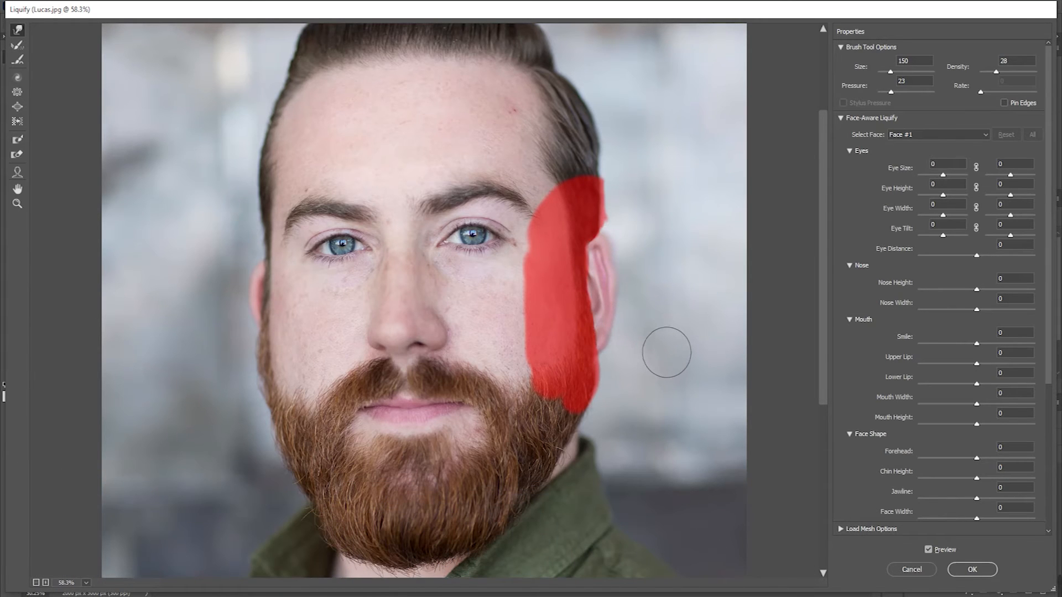
Step: Compare the warped ear with the original by toggling the Liquify preview off and on several times
left_click(930, 551)
left_click(930, 551)
left_click(930, 551)
left_click(930, 551)
left_click(930, 552)
left_click(930, 552)
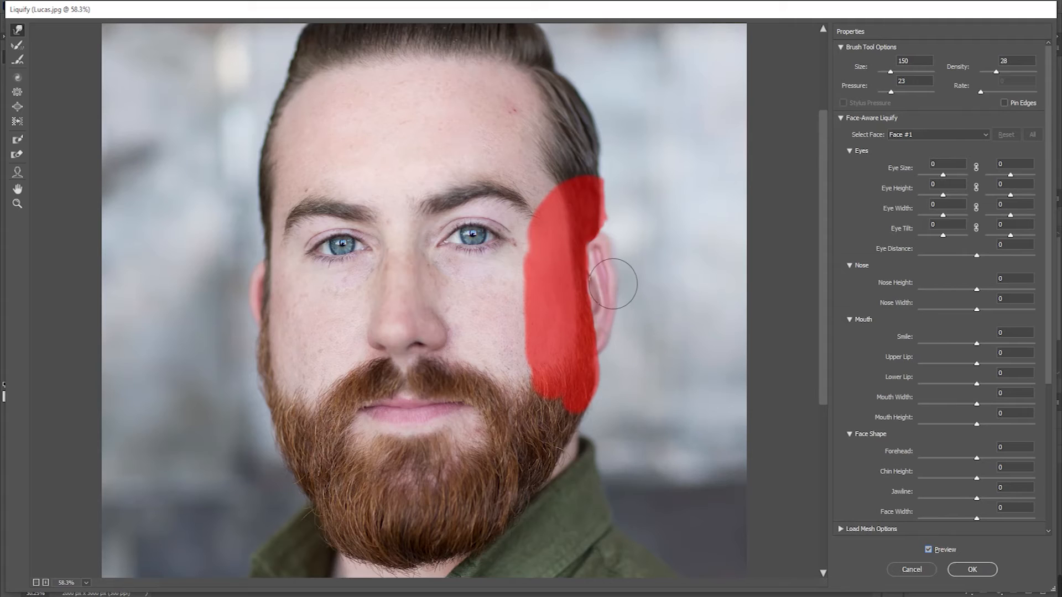
Step: Refine the ear's outer edge with the size 150 Forward Warp brush and apply the Liquify filter
mouse_move(618, 279)
left_mouse_down()
mouse_move(609, 264)
mouse_move(603, 294)
mouse_move(612, 277)
left_mouse_up()
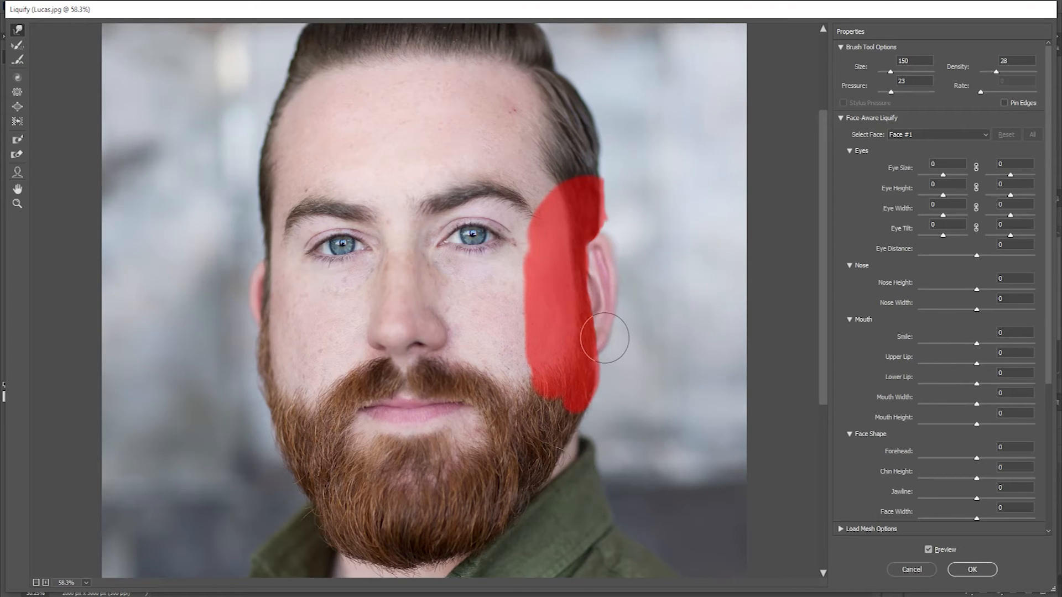
left_click(450, 471)
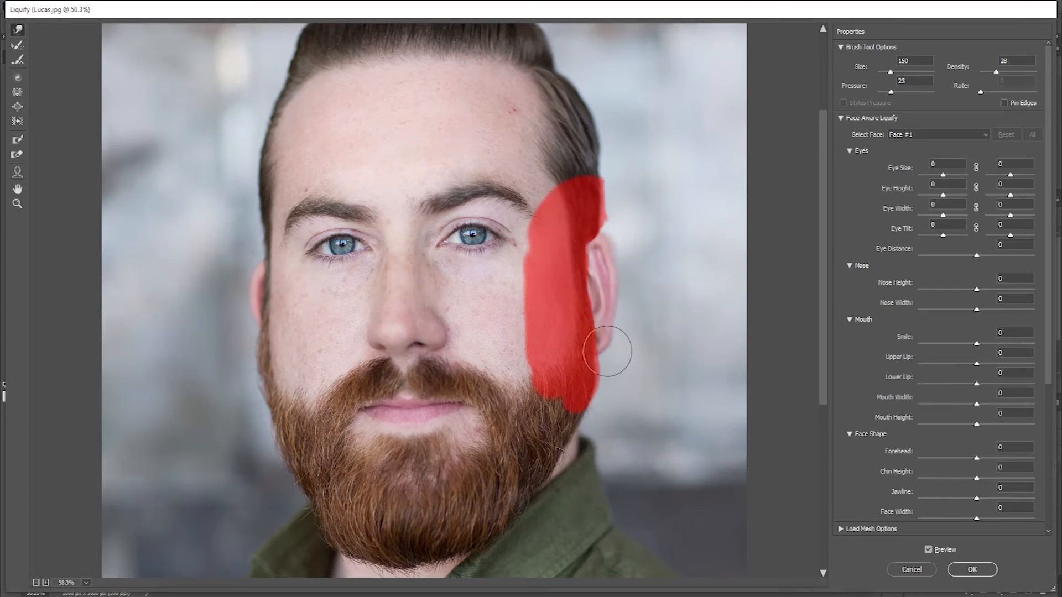
left_click(969, 570)
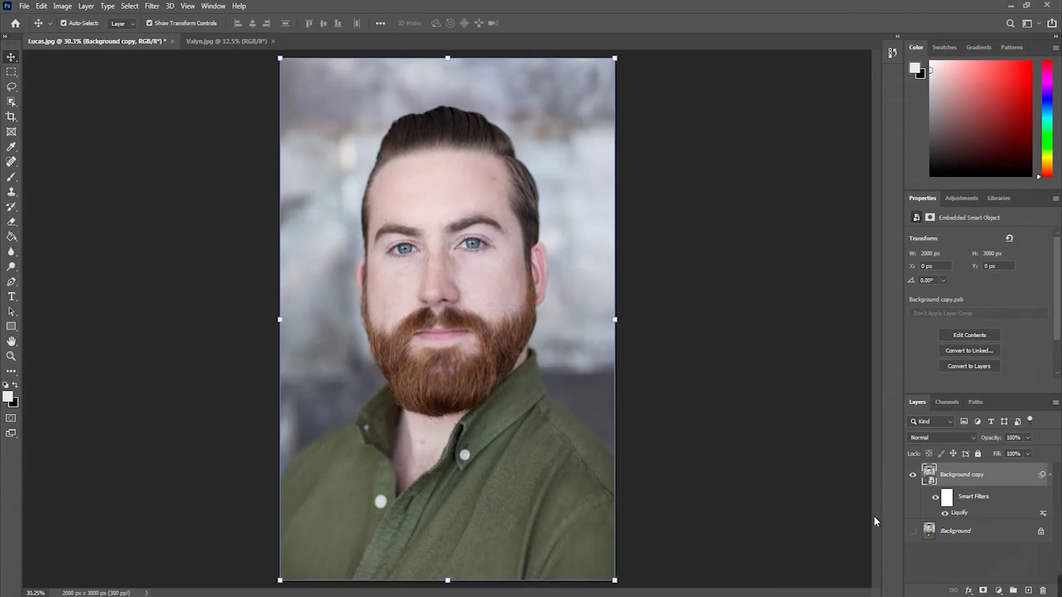
Step: Choose the Spot Healing Brush for cleaning up the area around the warped ear
scroll(563, 254, "up", 5)
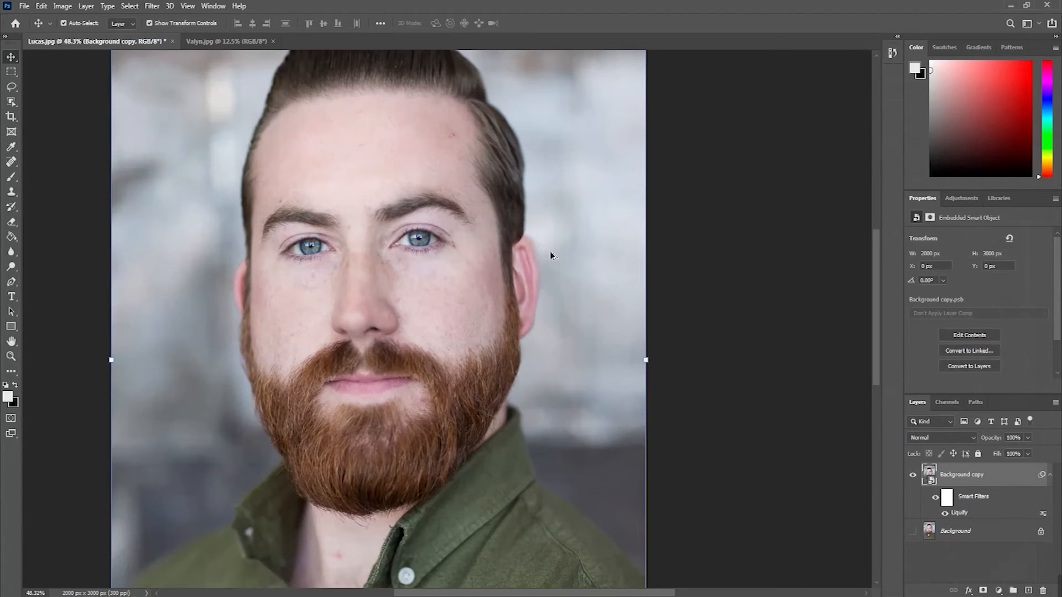
scroll(526, 277, "down", 7)
scroll(537, 306, "up", 6)
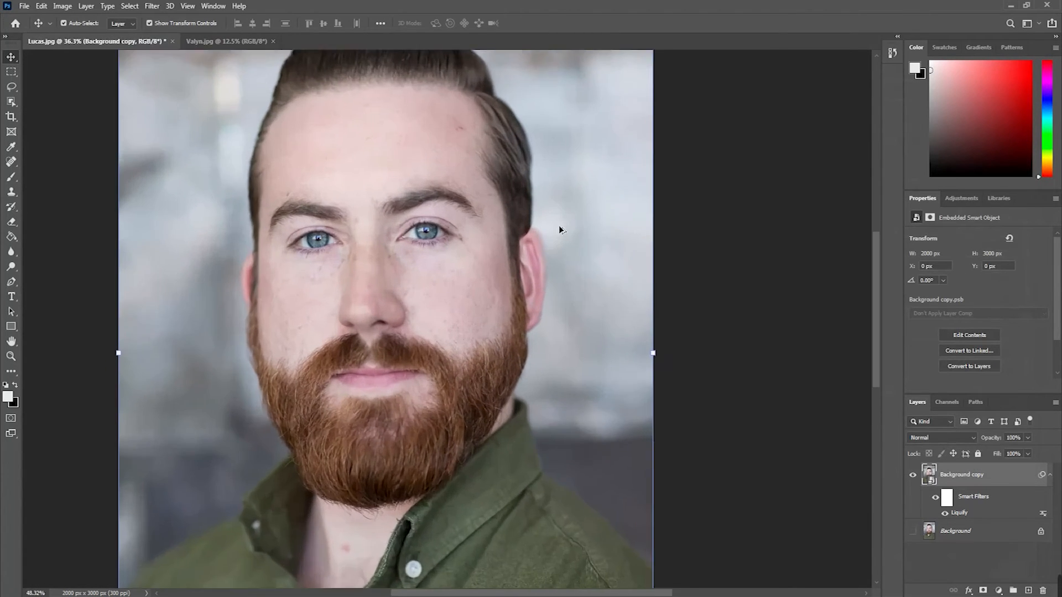
left_click(12, 162)
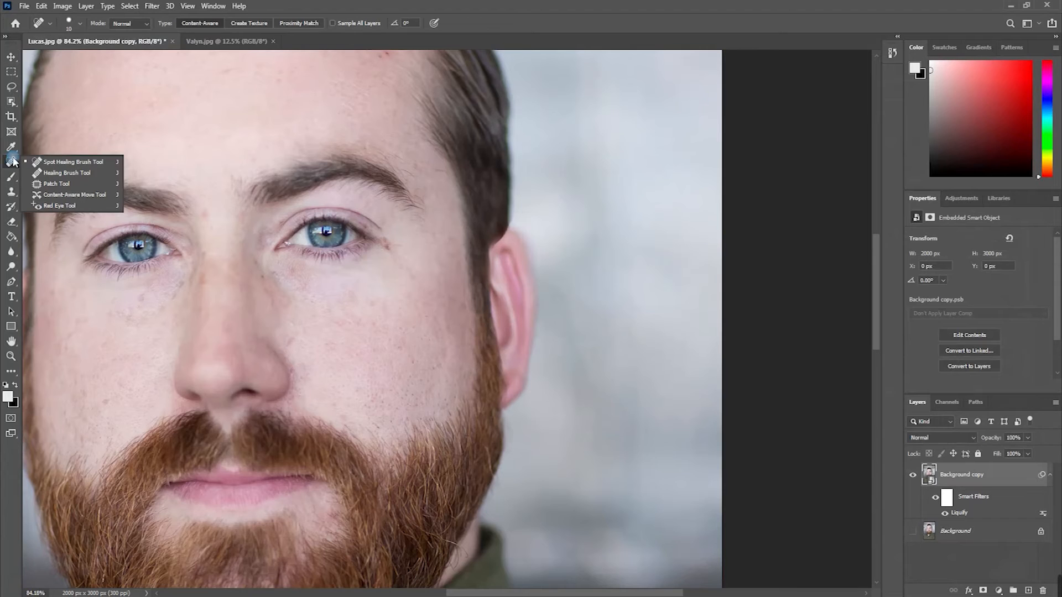
left_click(62, 166)
Step: Try to heal the hard edge between the sideburn and ear on a new empty layer
scroll(603, 232, "up", 4)
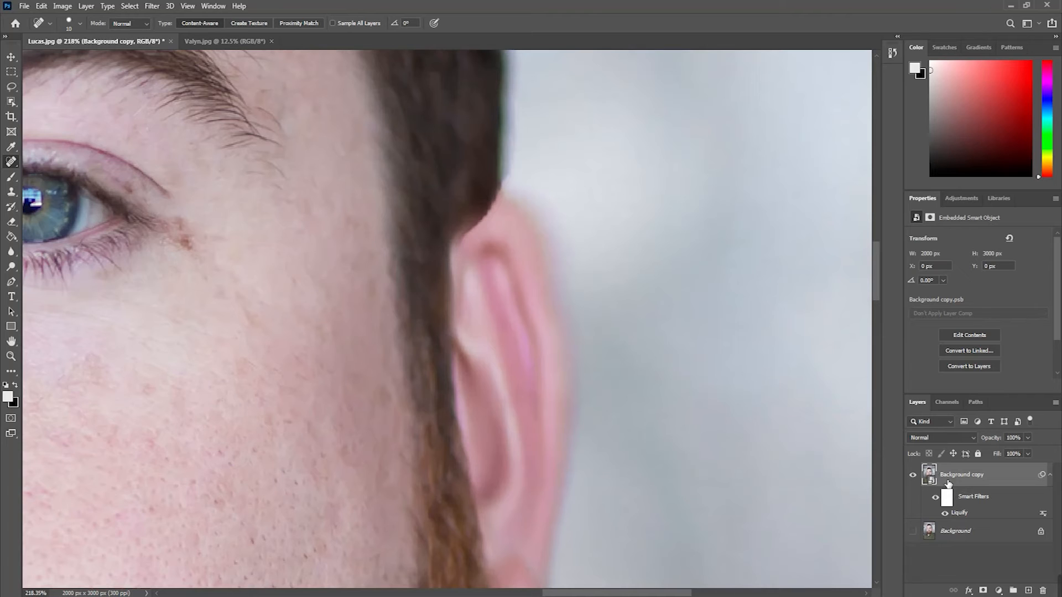
left_click(1029, 591)
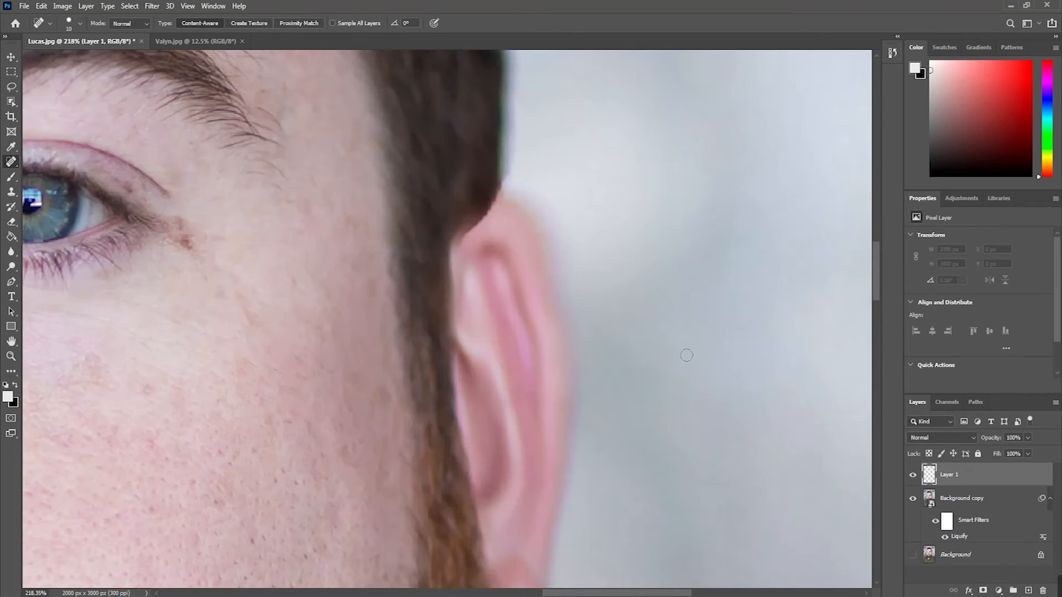
scroll(481, 250, "up", 1)
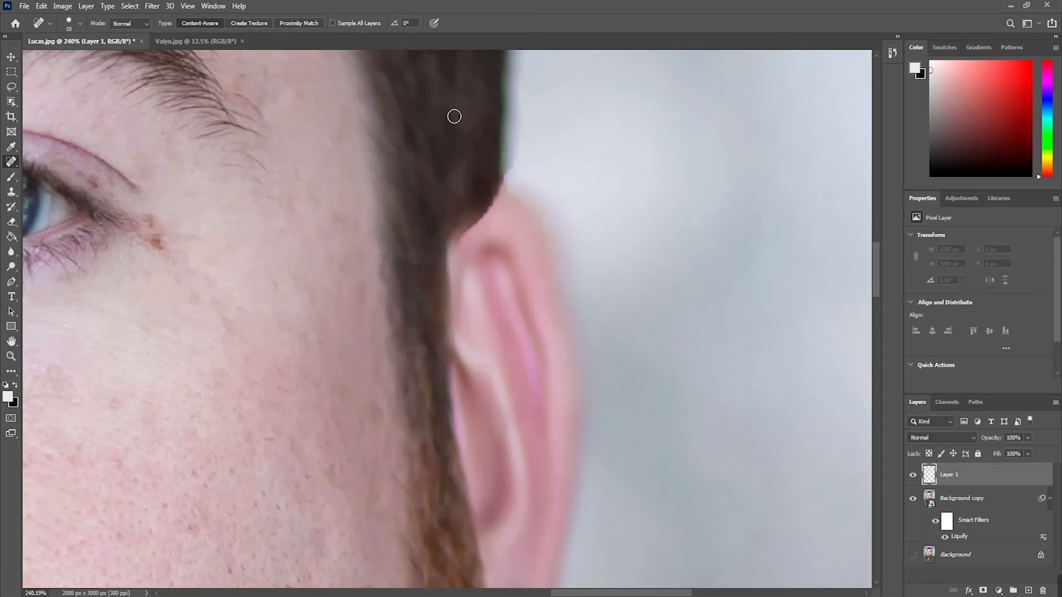
left_click_drag(463, 240, 445, 288)
left_click_drag(459, 247, 448, 321)
mouse_move(455, 281)
left_mouse_down()
mouse_move(457, 337)
mouse_move(454, 310)
left_mouse_up()
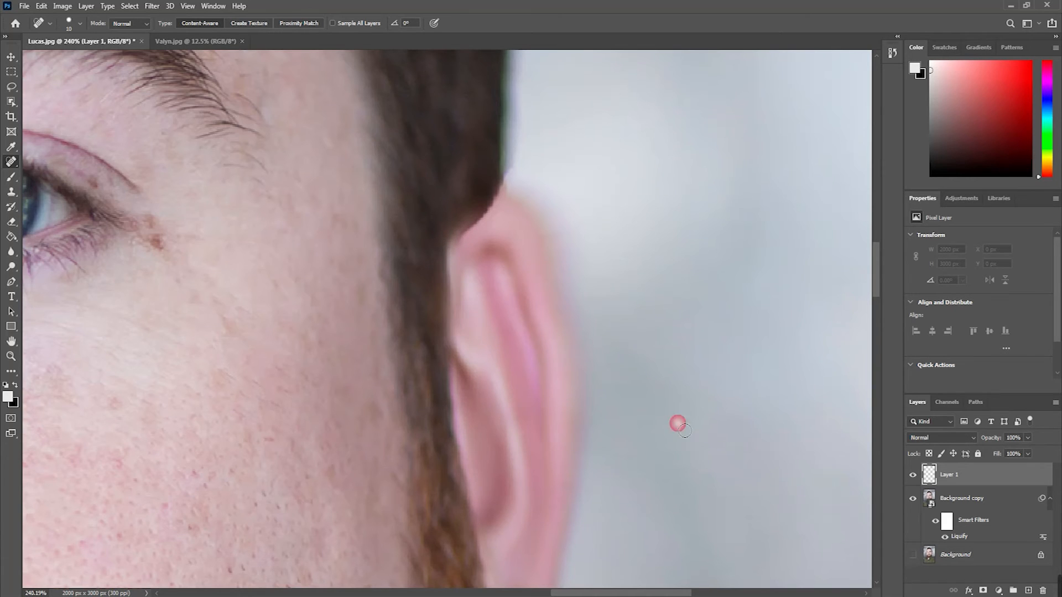
Step: Try to heal the ear edge directly on the Background copy smart object, and delete the empty Layer 1
left_click(967, 503)
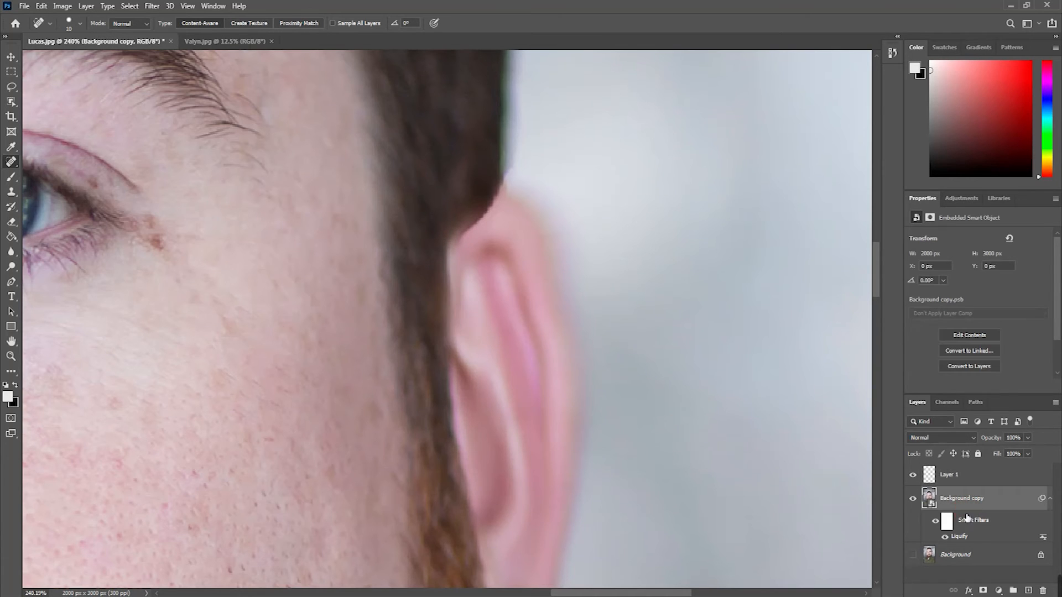
left_click(456, 244)
left_click(512, 232)
left_click_drag(460, 228, 453, 255)
key("ctrl+z")
key("ctrl+z")
key("ctrl+z")
left_click(973, 476)
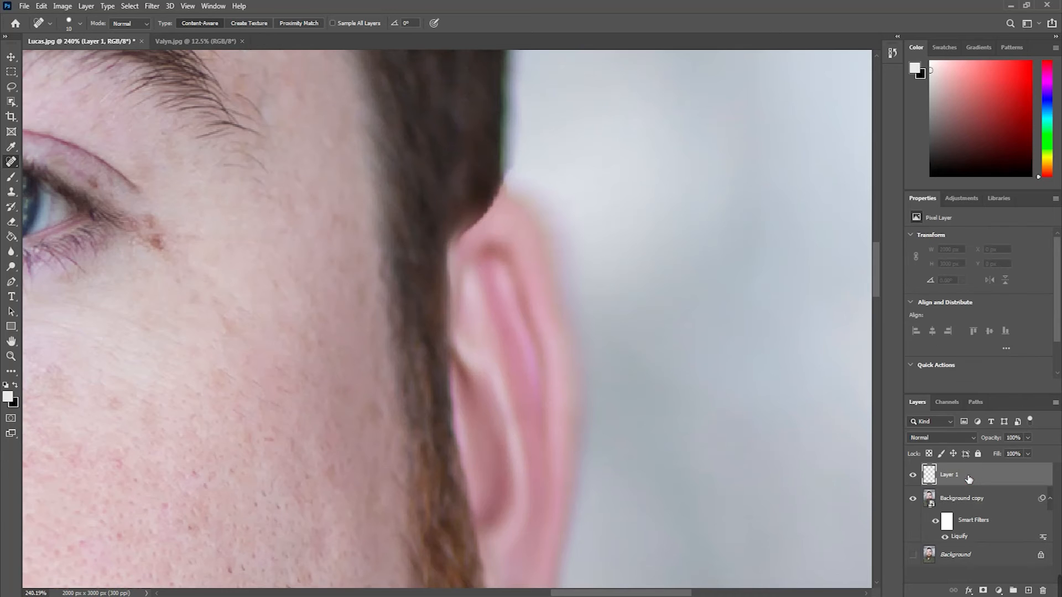
key("Delete")
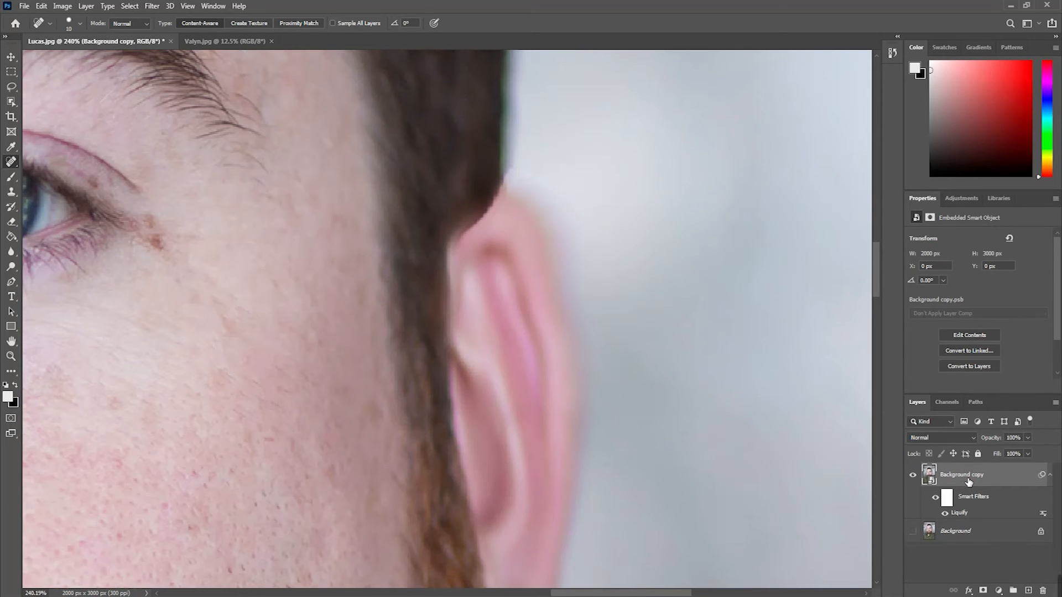
Step: Duplicate the Background copy smart object layer and rasterize the duplicate
key("ctrl+j")
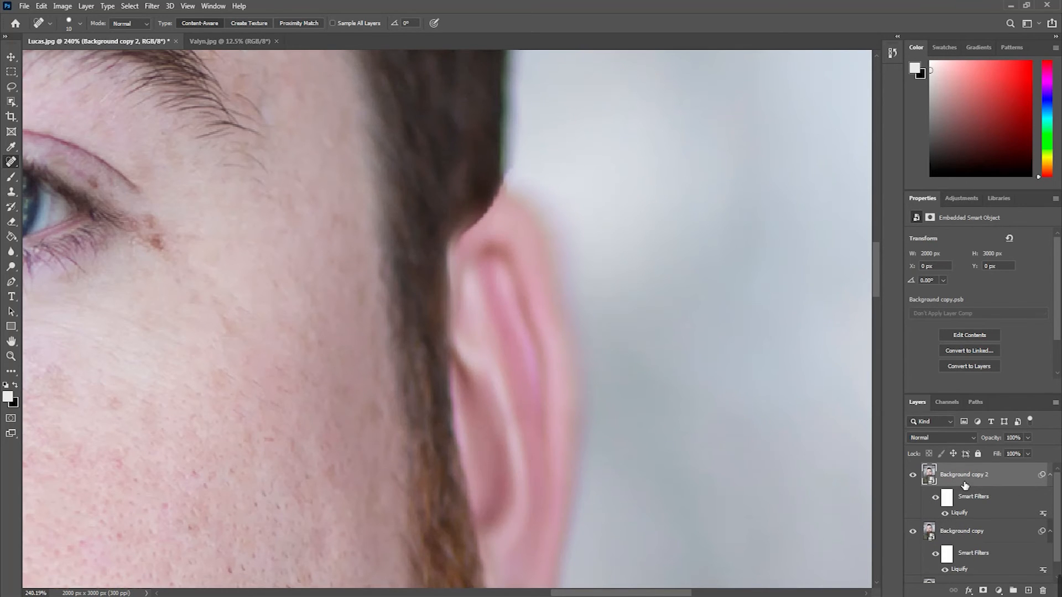
right_click(963, 484)
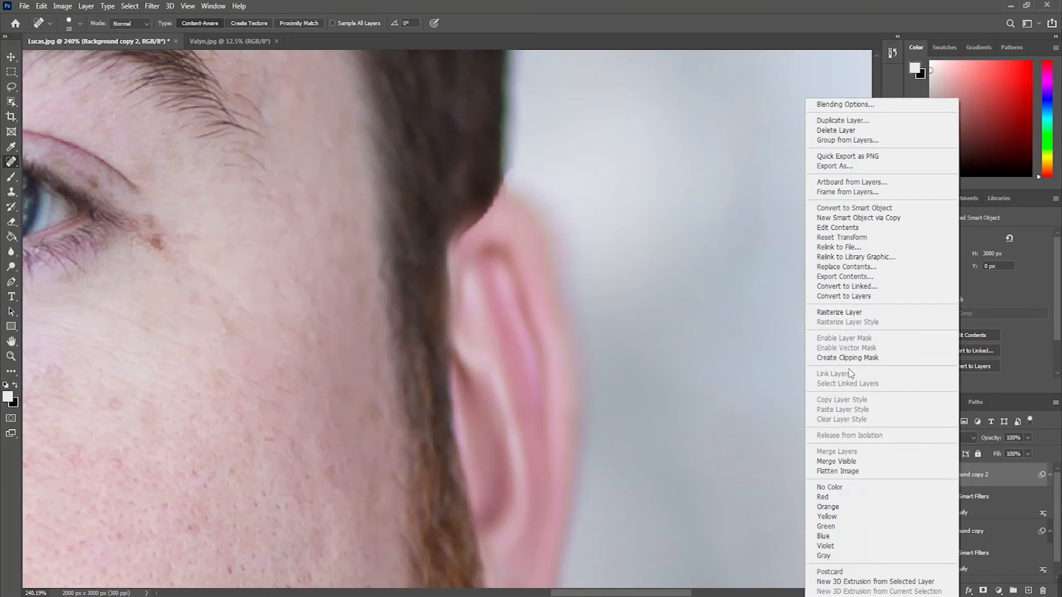
left_click(1011, 472)
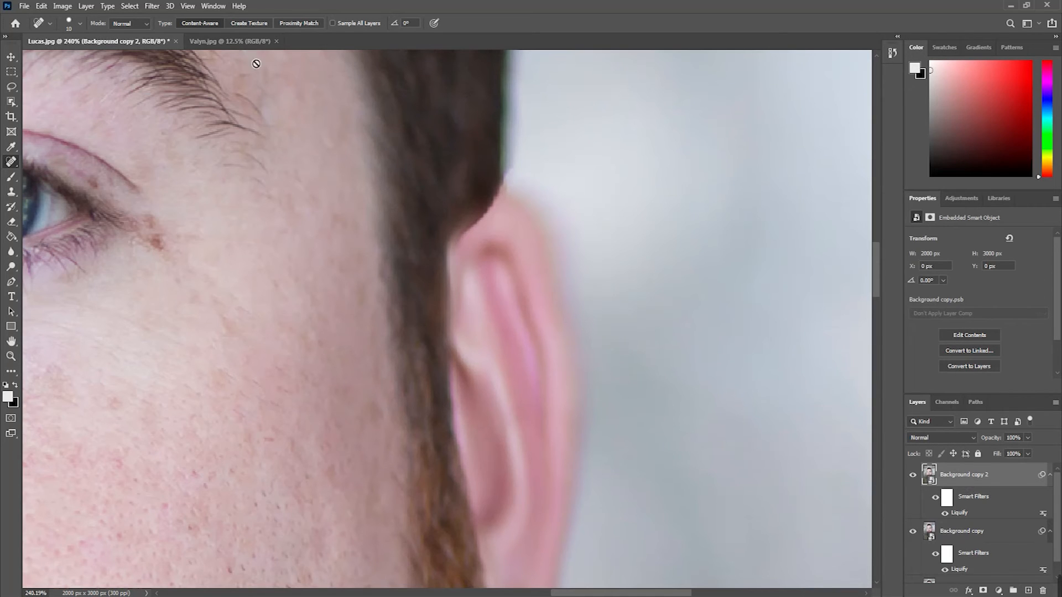
left_click(85, 6)
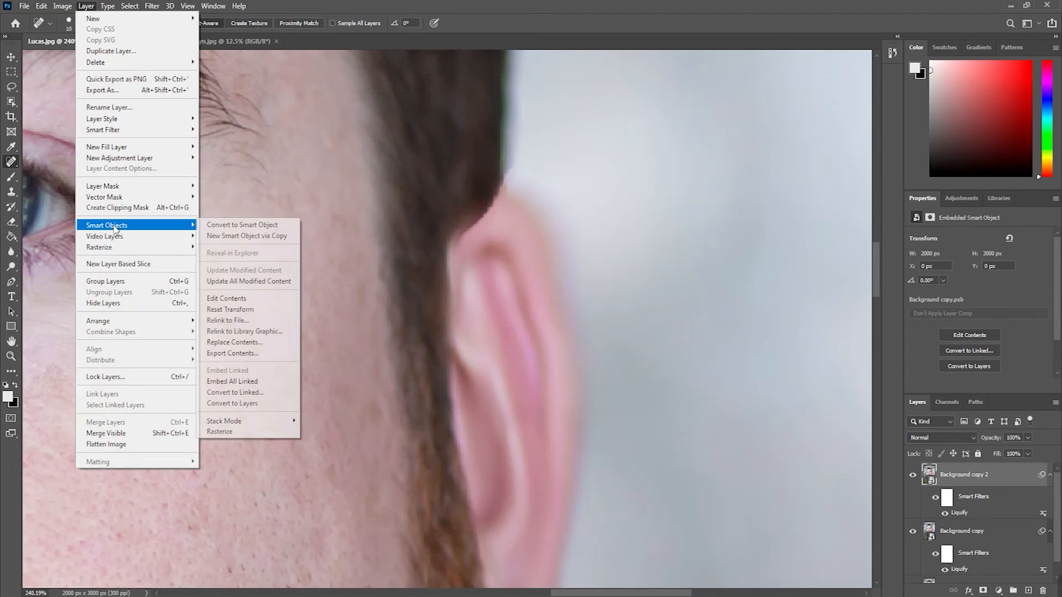
mouse_move(117, 251)
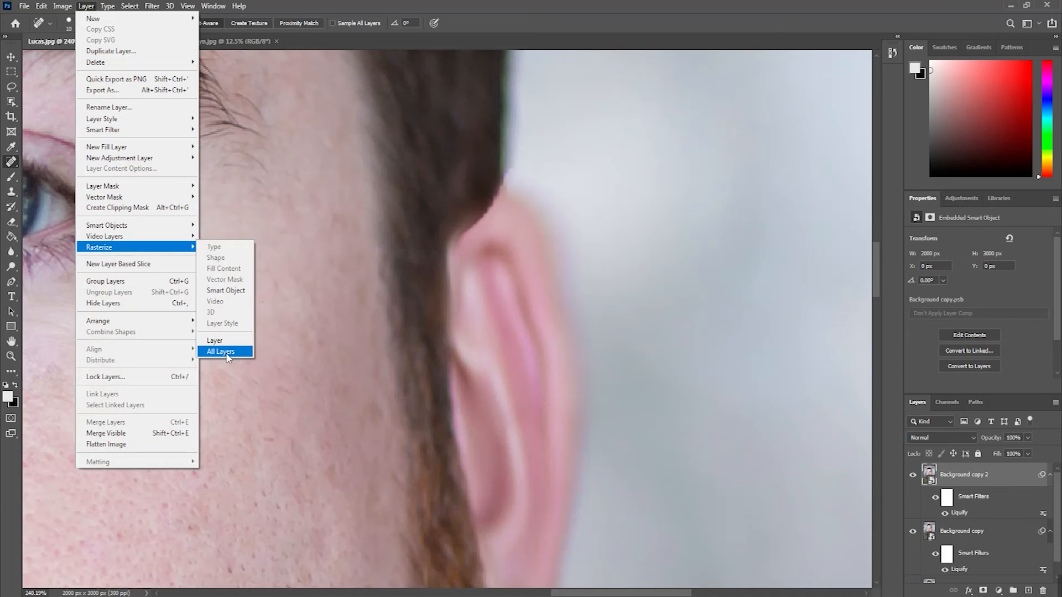
left_click(225, 291)
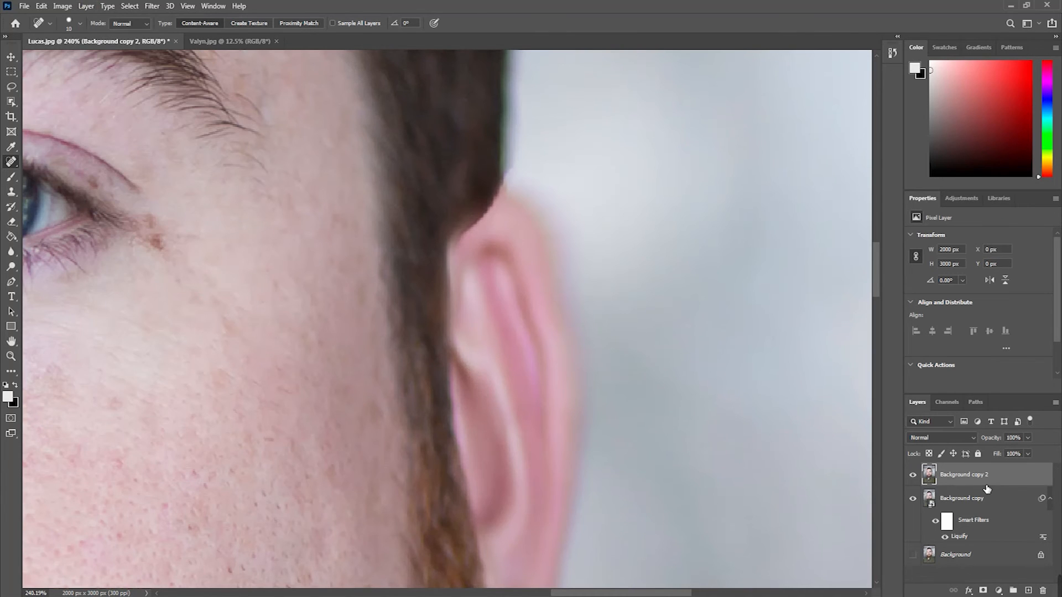
Step: Hide the Background copy layer and heal the hard edge where the hair and sideburn meet the upper ear
left_click(913, 499)
scroll(515, 229, "up", 1)
left_click_drag(481, 215, 428, 272)
left_click(455, 242)
left_click(449, 241)
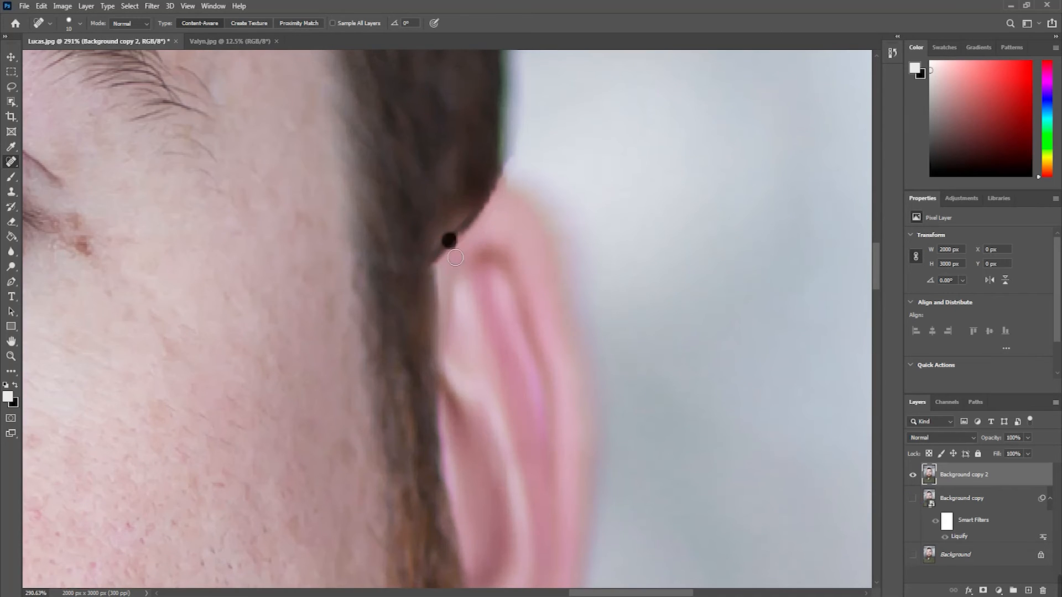
mouse_move(462, 231)
left_mouse_down()
mouse_move(432, 272)
mouse_move(438, 252)
mouse_move(434, 318)
left_mouse_up()
left_click_drag(442, 388, 437, 438)
left_click(436, 427)
Step: Heal the edge between the beard and the lower ear down to the earlobe with the Spot Healing Brush
scroll(472, 377, "down", 3)
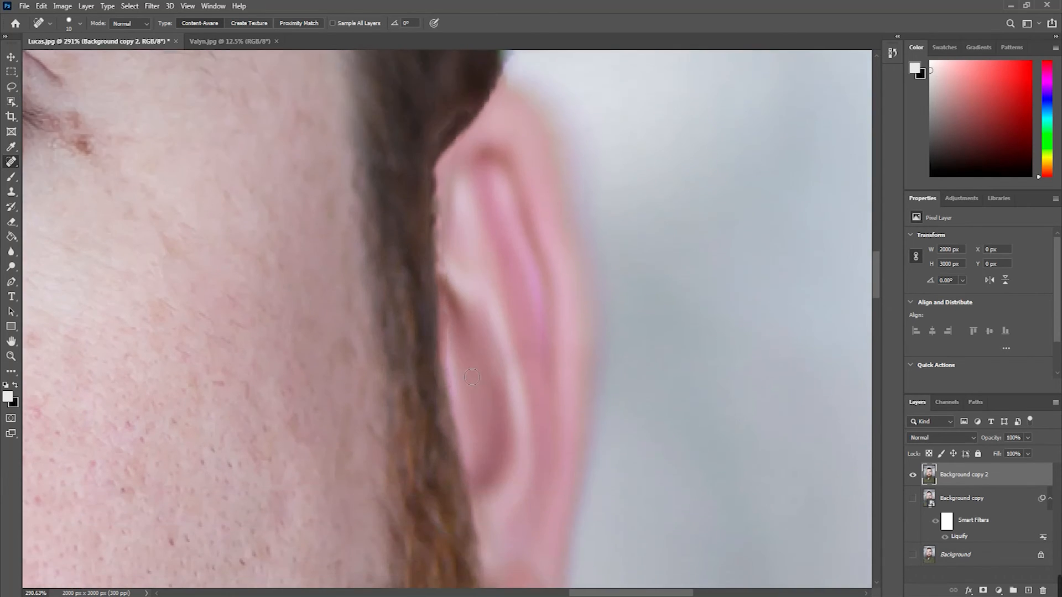
scroll(472, 377, "down", 1)
scroll(461, 553, "down", 3)
left_click_drag(454, 491, 443, 536)
left_click(449, 451)
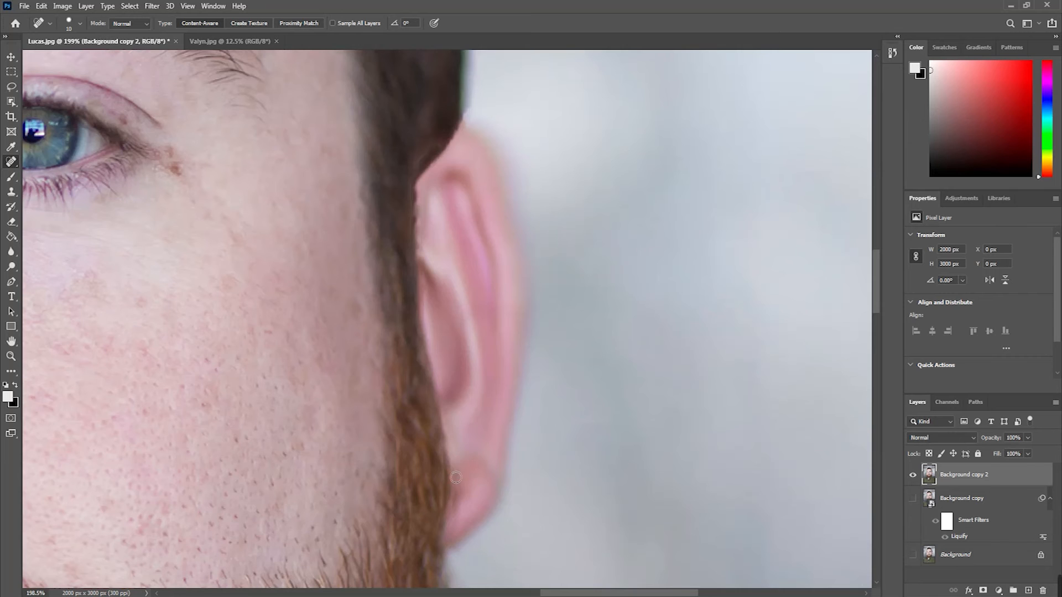
left_click_drag(446, 489, 433, 558)
left_click_drag(437, 519, 445, 575)
Step: Touch up the remaining spot where the sideburn meets the middle of the ear, and deselect the layer with the Move tool
scroll(340, 428, "down", 6)
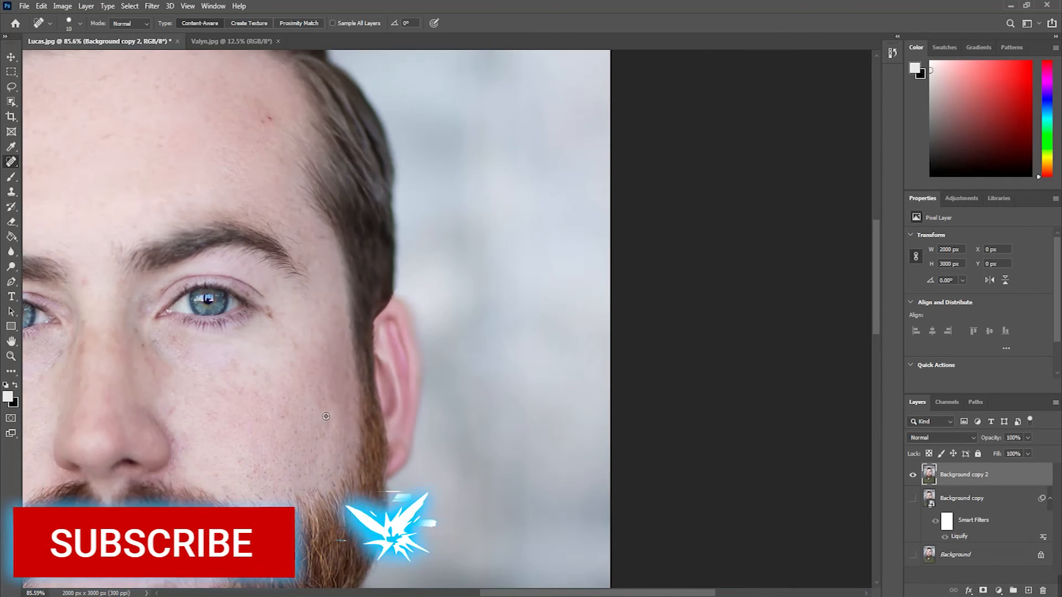
scroll(326, 416, "up", 2)
left_click_drag(384, 352, 389, 355)
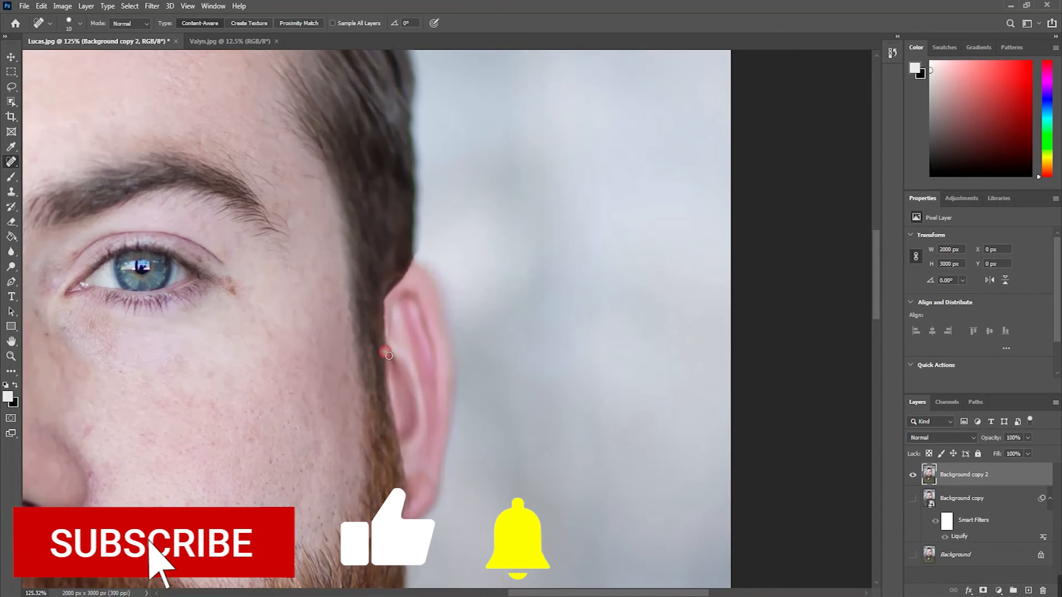
scroll(309, 434, "down", 4)
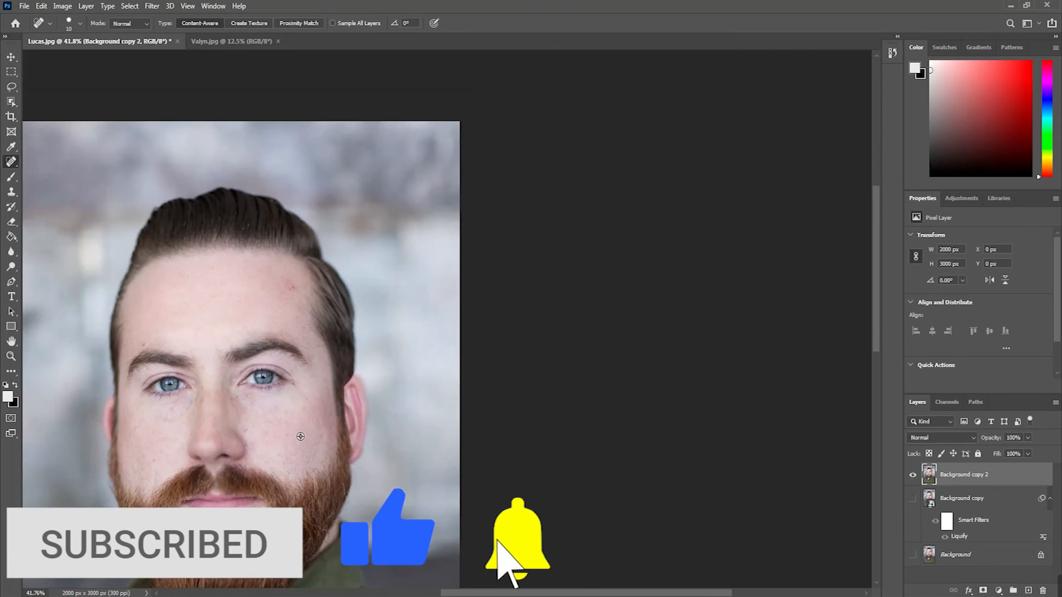
scroll(300, 437, "down", 3)
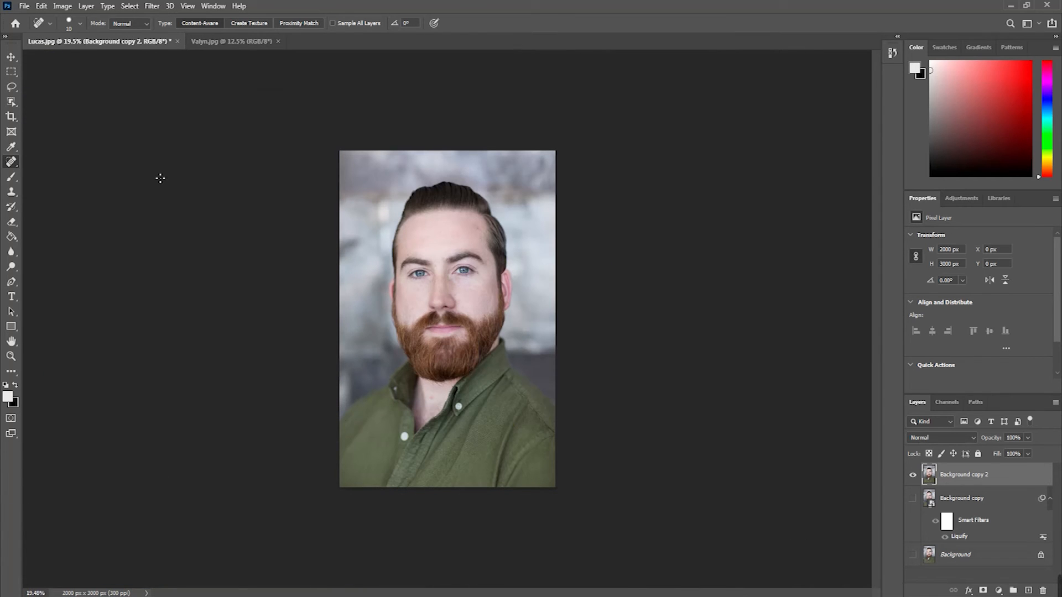
left_click(9, 55)
left_click(210, 186)
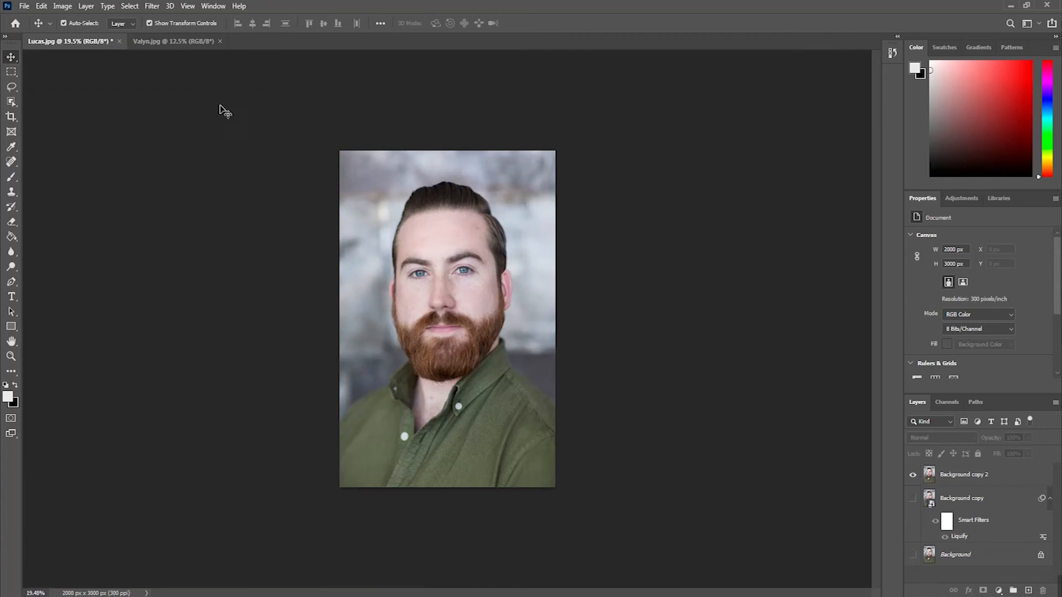
Step: Switch to the Valyn.jpg document and duplicate its Background layer
left_click(181, 44)
scroll(542, 239, "up", 2)
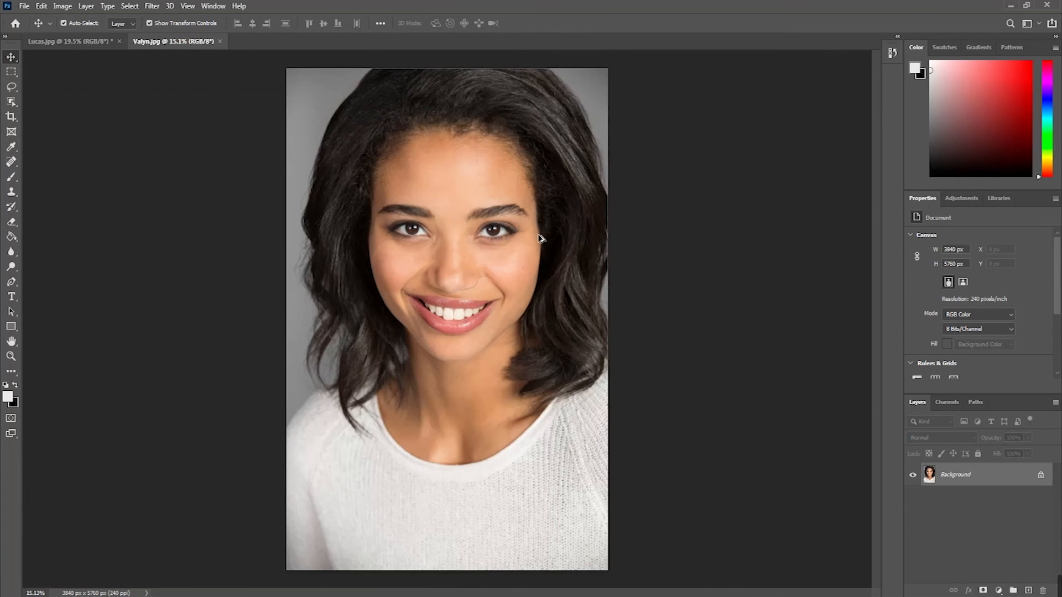
scroll(564, 244, "up", 2)
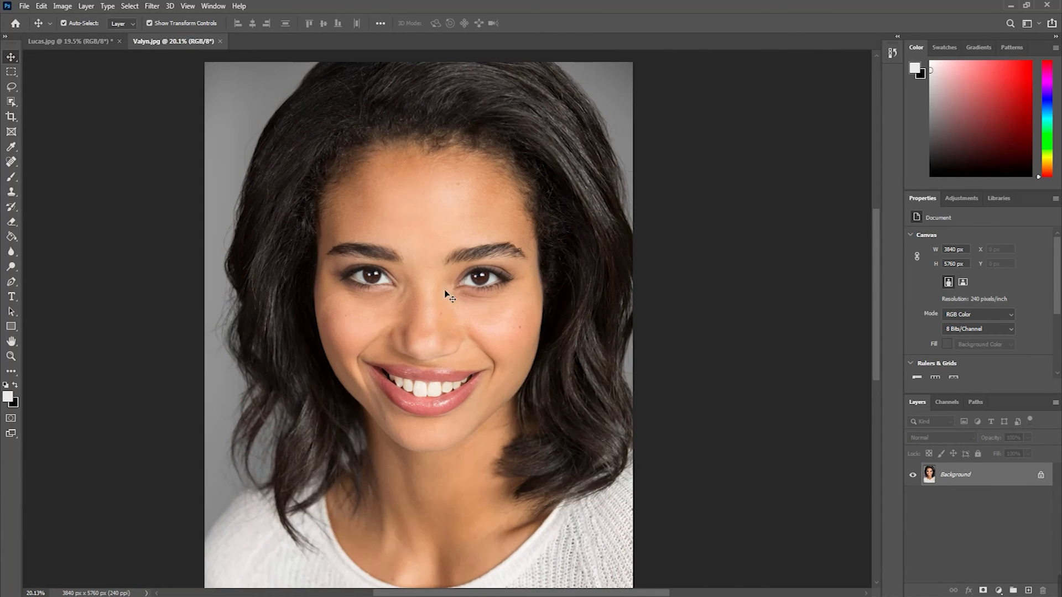
scroll(458, 345, "down", 3)
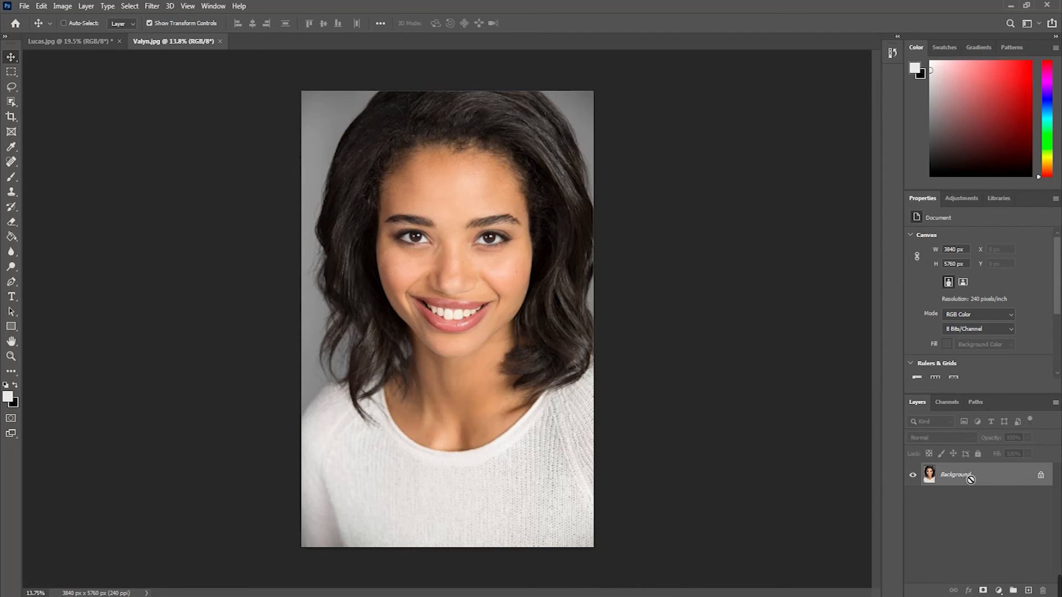
key("ctrl+j")
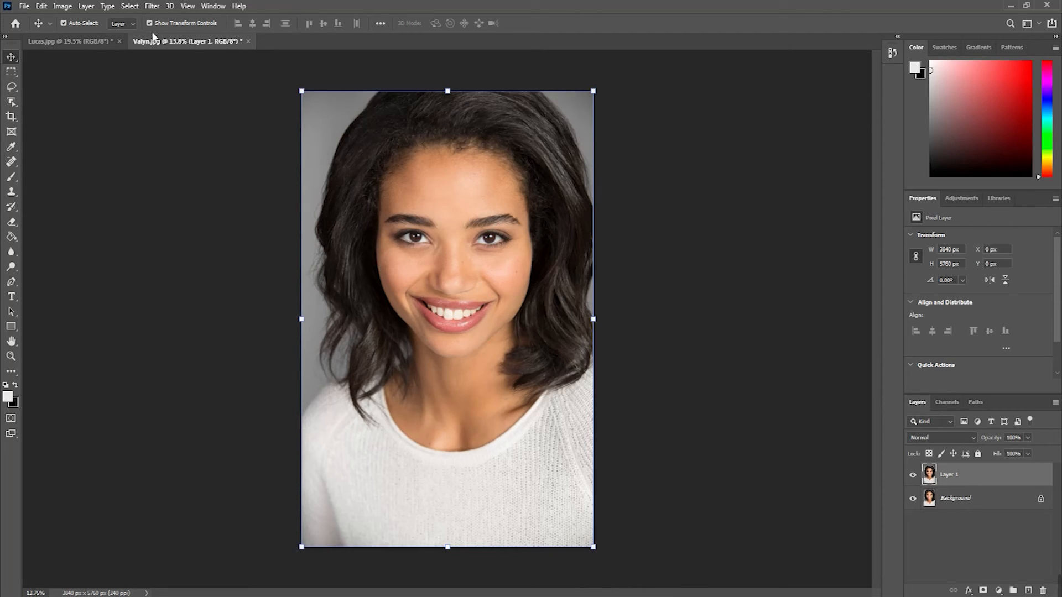
Step: Convert Layer 1, the duplicated portrait, to a smart object
left_click(152, 8)
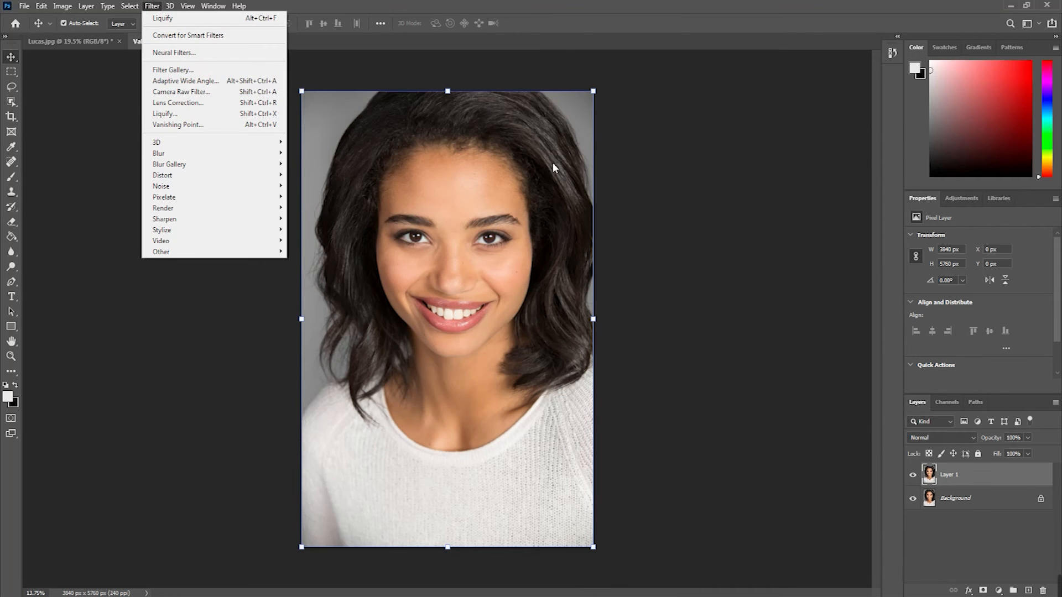
left_click(967, 476)
right_click(967, 476)
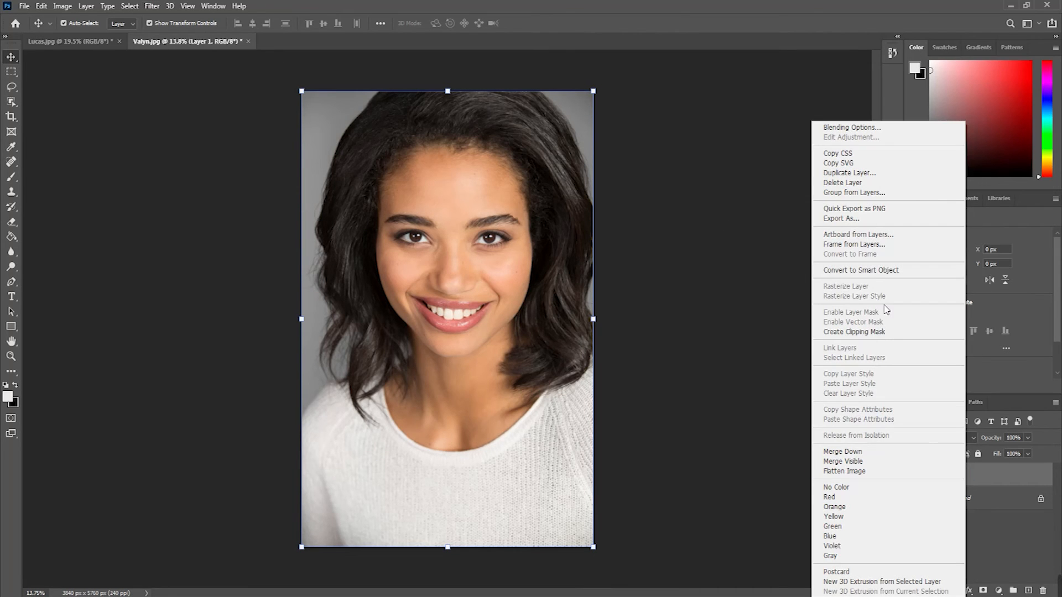
left_click(874, 275)
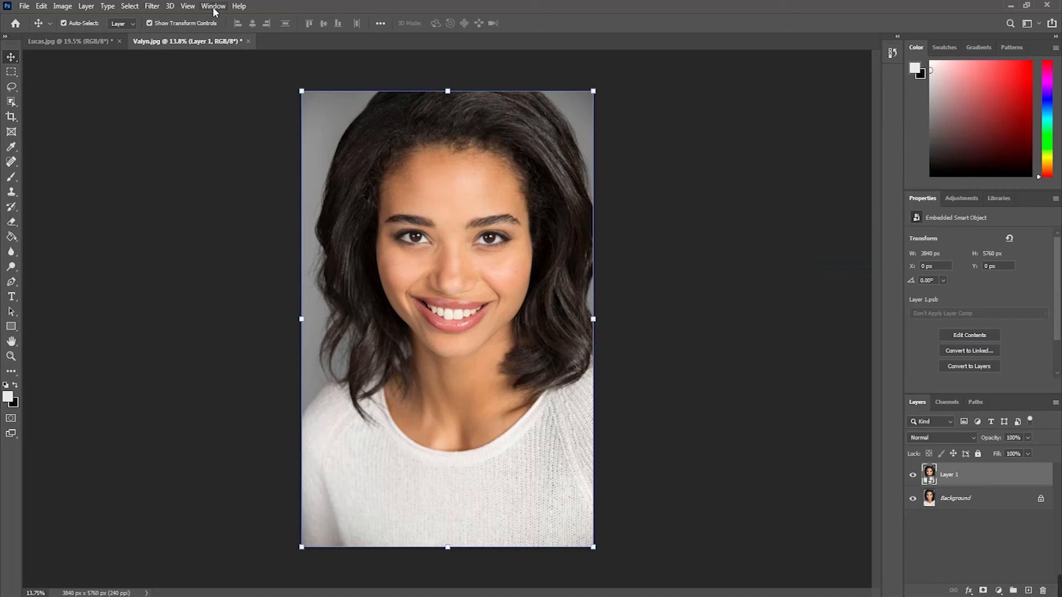
Step: Start the Liquify filter on the smart object and choose the Face tool
left_click(151, 6)
left_click(172, 115)
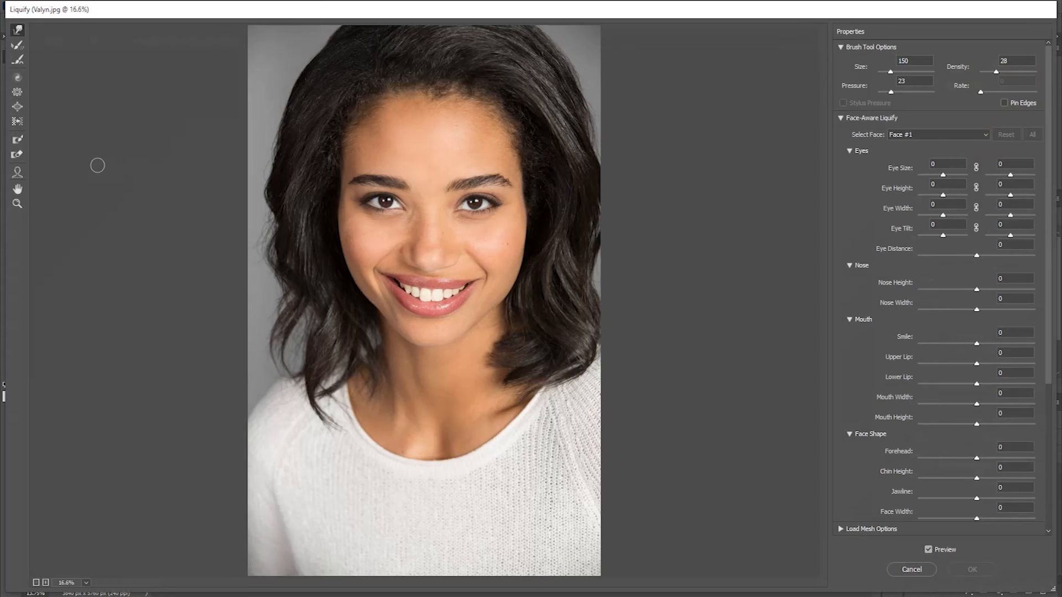
left_click(20, 178)
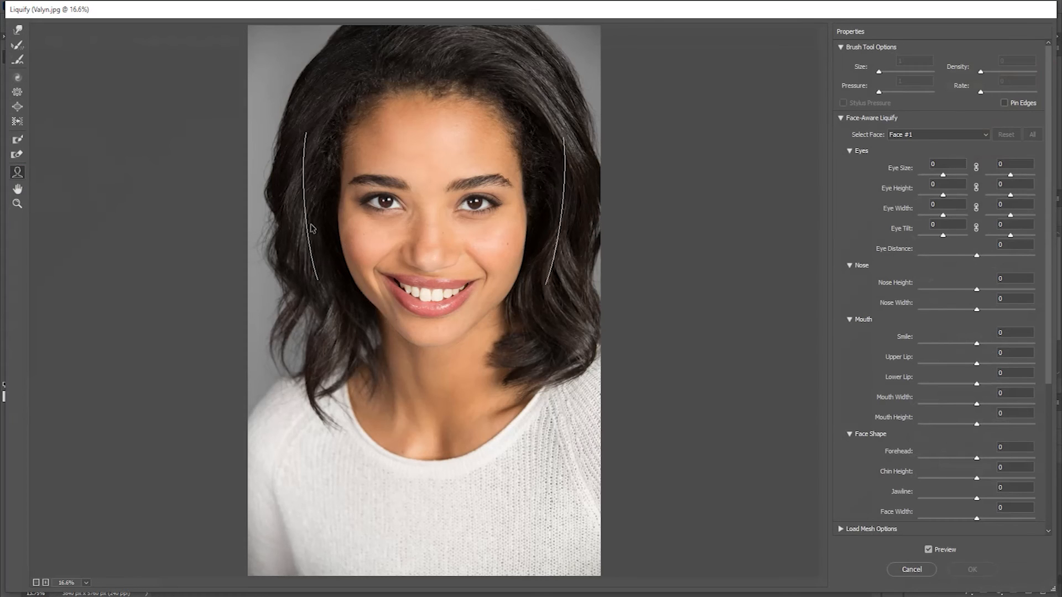
Step: Reshape the woman's lips with the Face tool, bringing Lower Lip to 100 and Upper Lip to -100
mouse_move(431, 280)
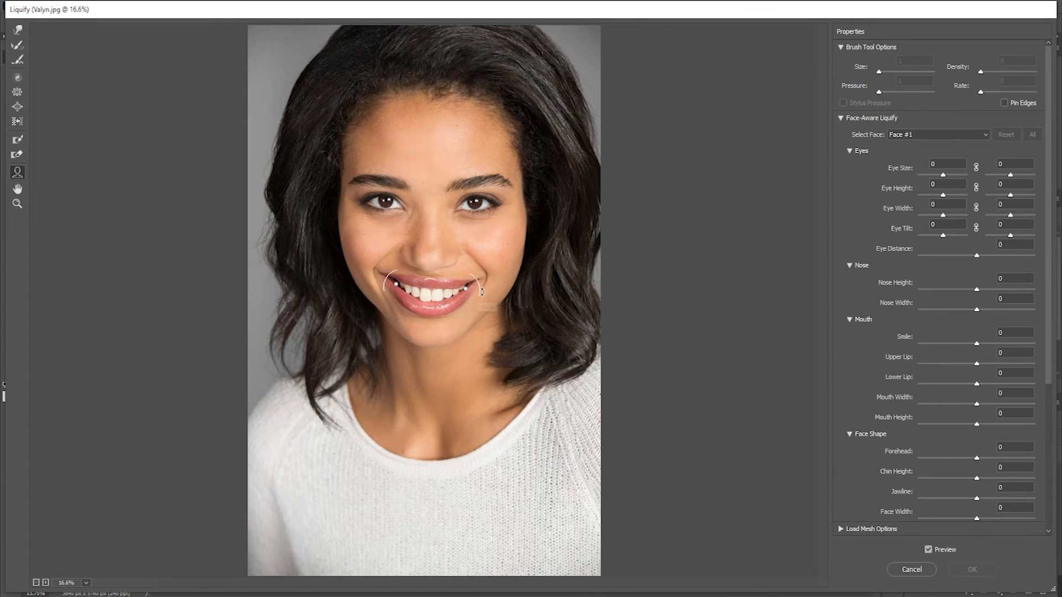
left_click_drag(435, 318, 436, 290)
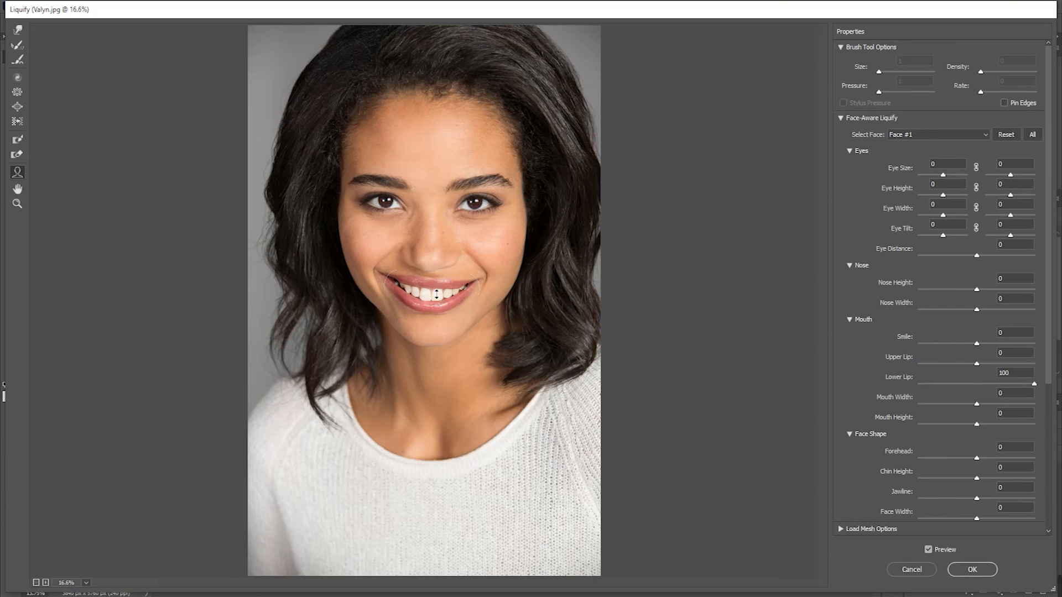
left_click_drag(438, 301, 434, 310)
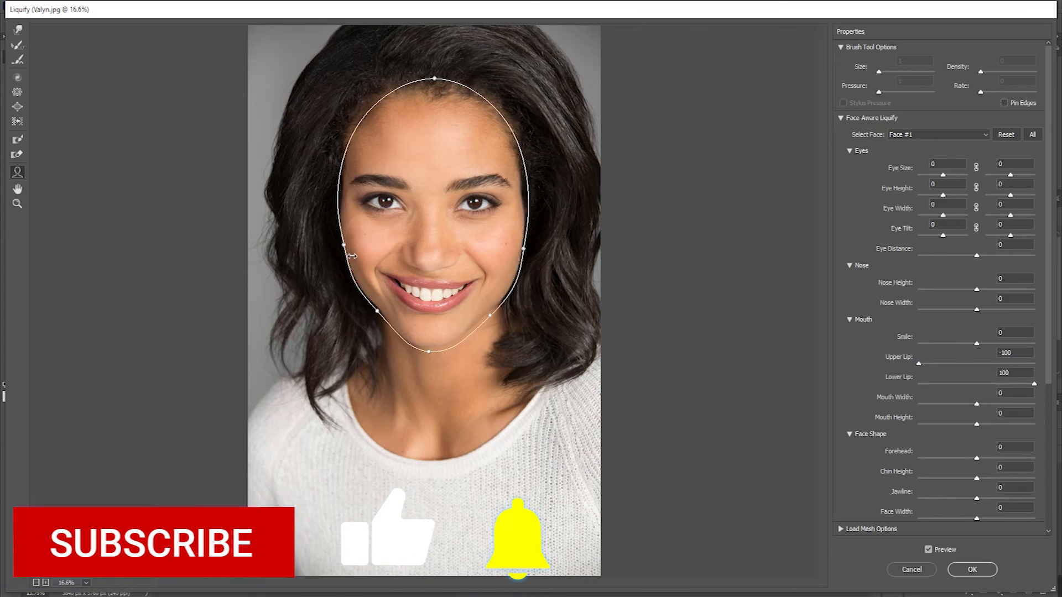
Step: Slim the woman's face with the Face tool, bringing Face Width to -100 and Chin Height to 100
left_click_drag(361, 256, 454, 320)
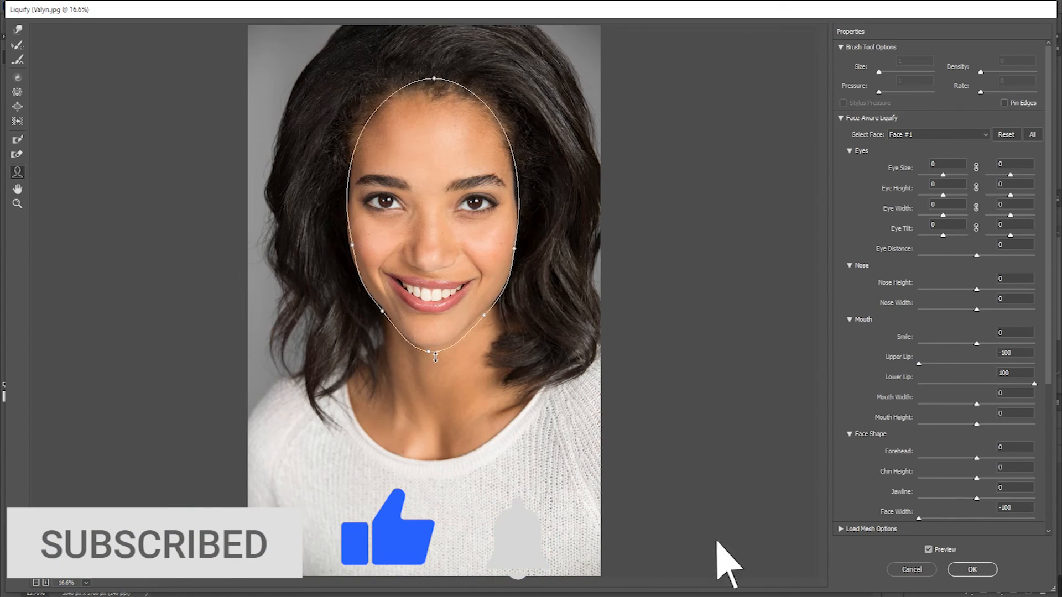
left_click_drag(435, 348, 431, 357)
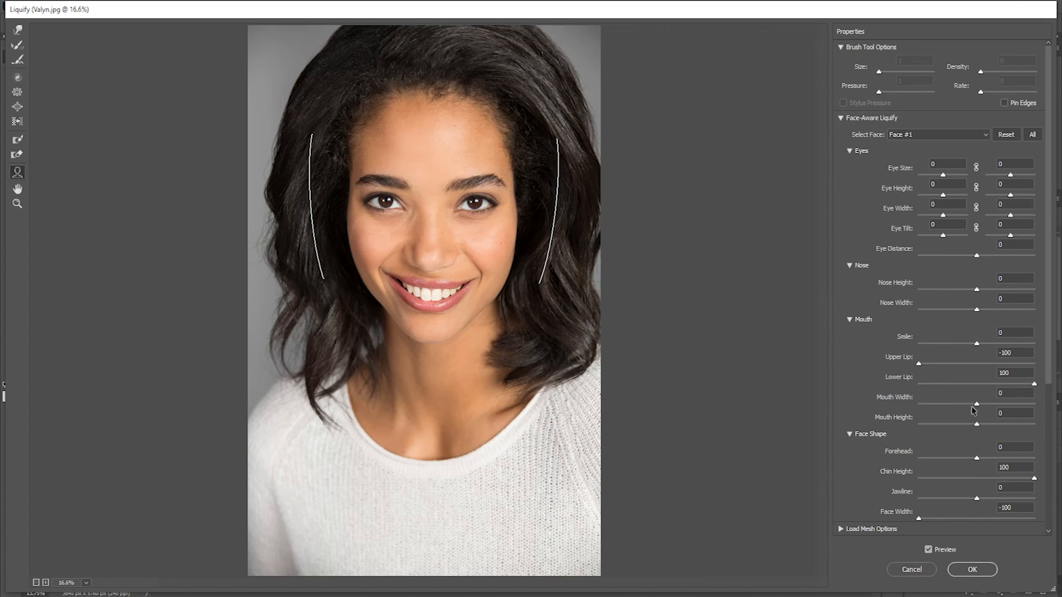
mouse_move(920, 363)
left_mouse_down()
mouse_move(995, 365)
mouse_move(915, 365)
left_mouse_up()
Step: Try an Eye Width of 32 on the eye at the image's right and a Forehead of -100, undoing each change
scroll(948, 437, "down", 5)
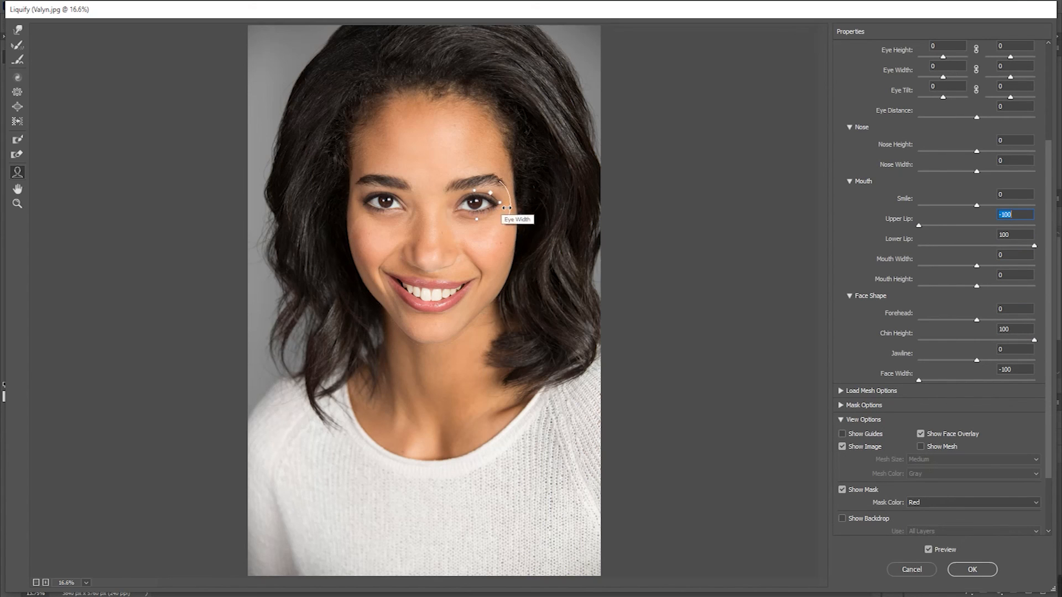
left_click(509, 212)
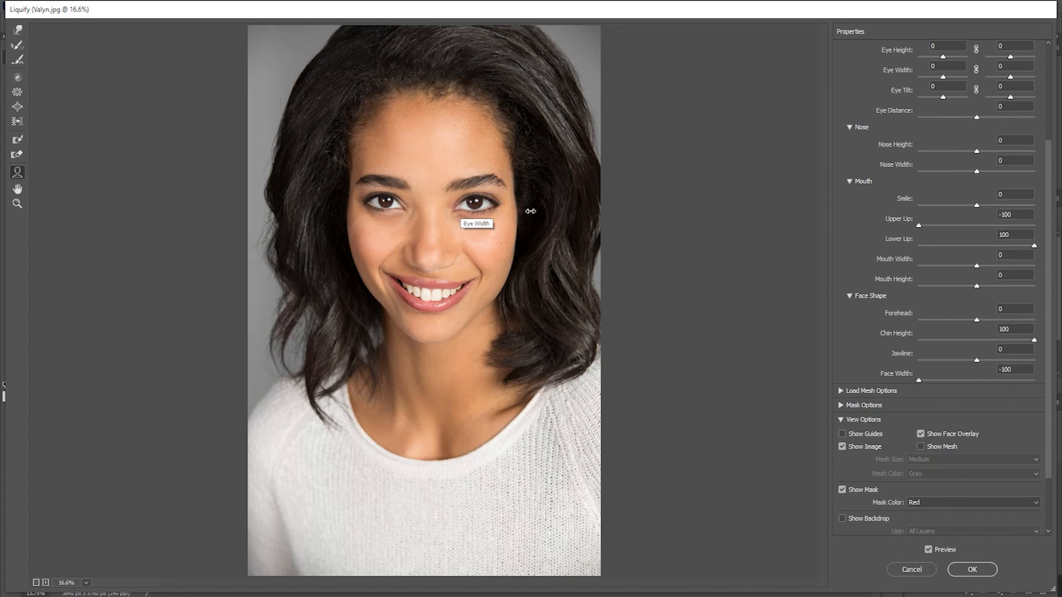
left_click_drag(496, 214, 511, 215)
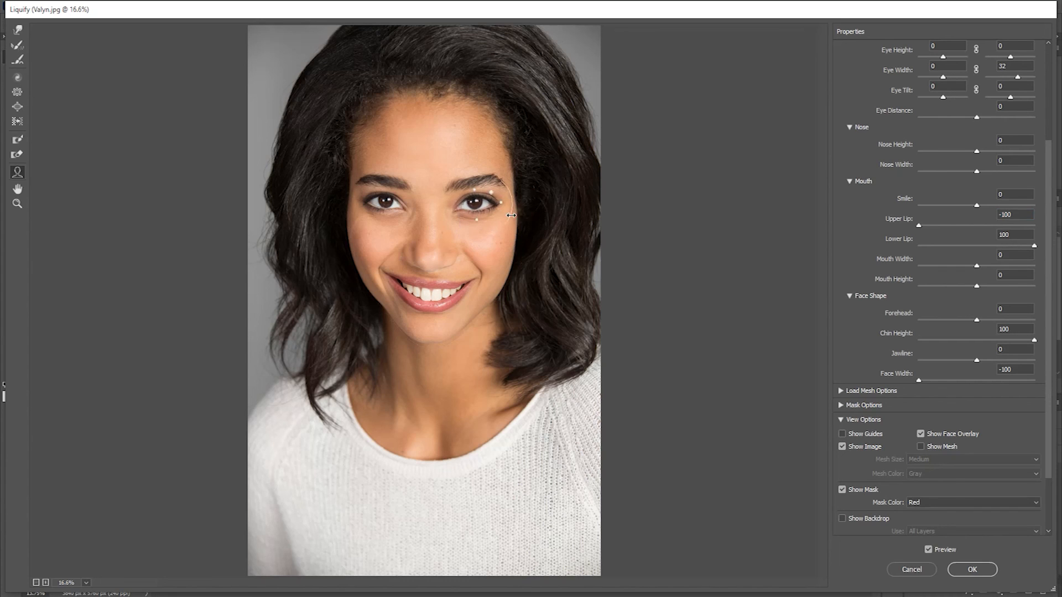
key("ctrl+alt+z")
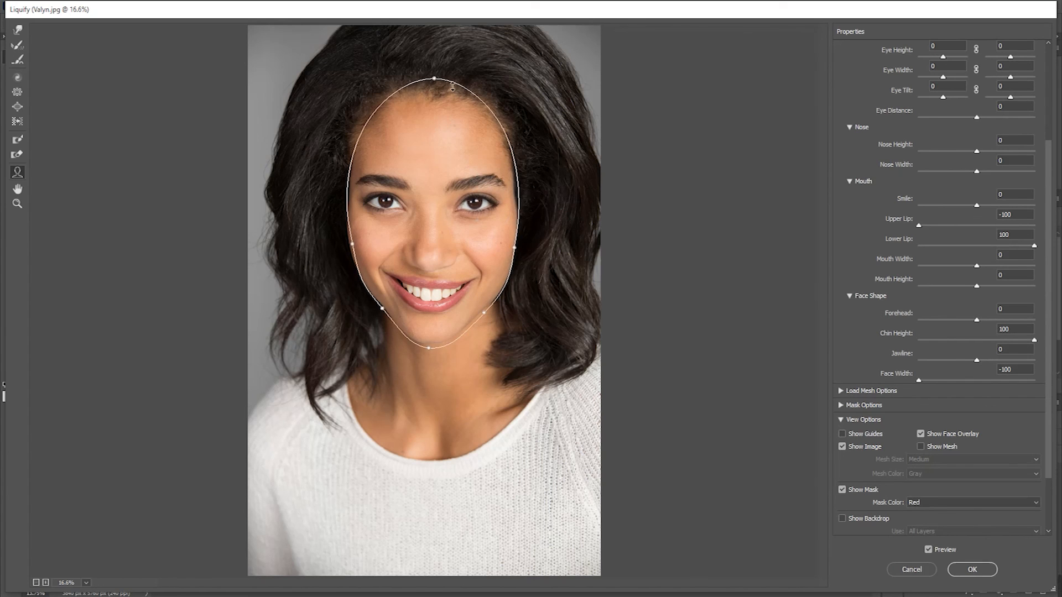
left_click_drag(439, 84, 435, 122)
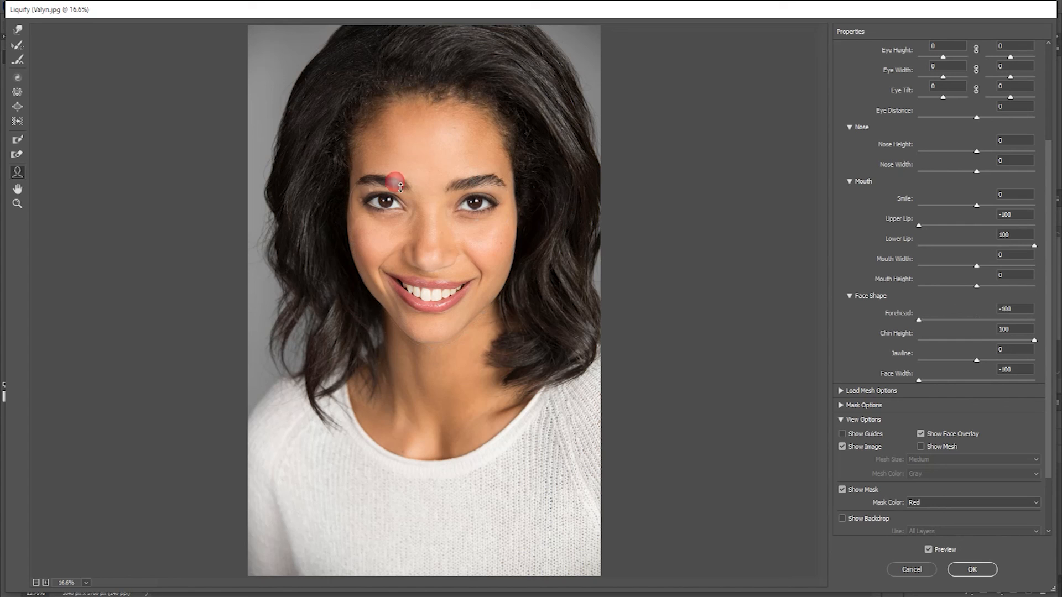
key("ctrl+z")
Step: Refine the woman's nose with the Face tool, bringing Nose Width to -51 and Nose Height to 52
scroll(402, 263, "down", 2)
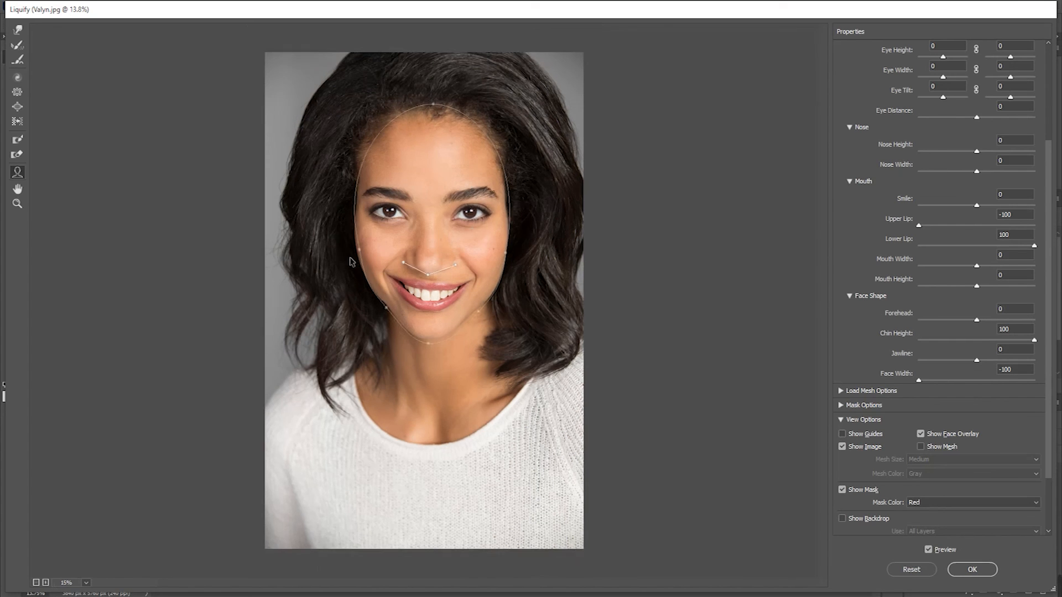
scroll(402, 263, "up", 2)
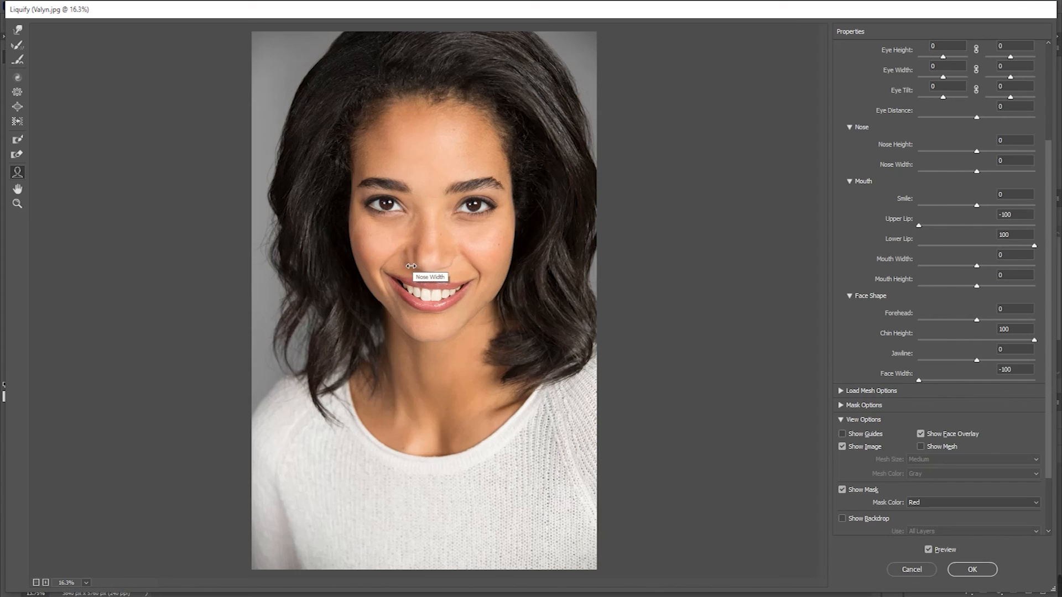
left_click_drag(415, 266, 415, 266)
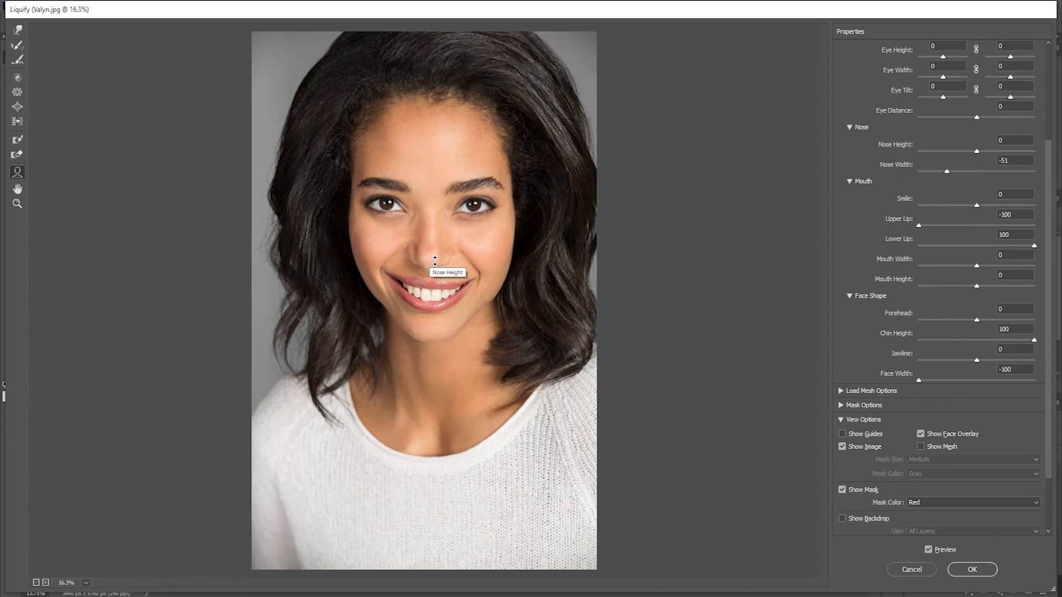
left_click_drag(435, 270, 427, 275)
left_click(474, 382)
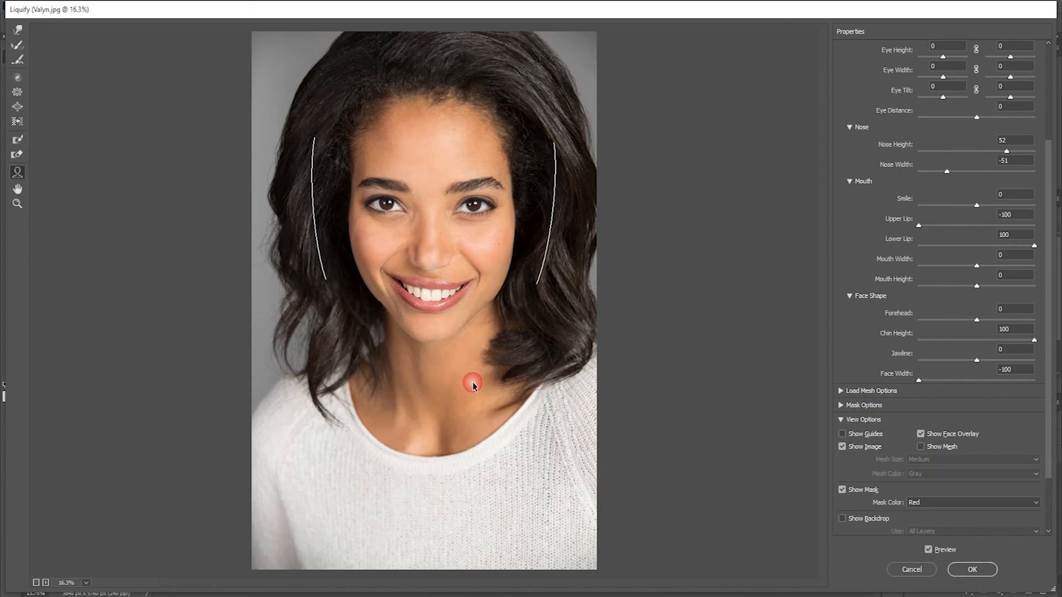
Step: Narrow the woman's mouth to a Mouth Width of -22 and apply the Liquify filter
key("ctrl+minus")
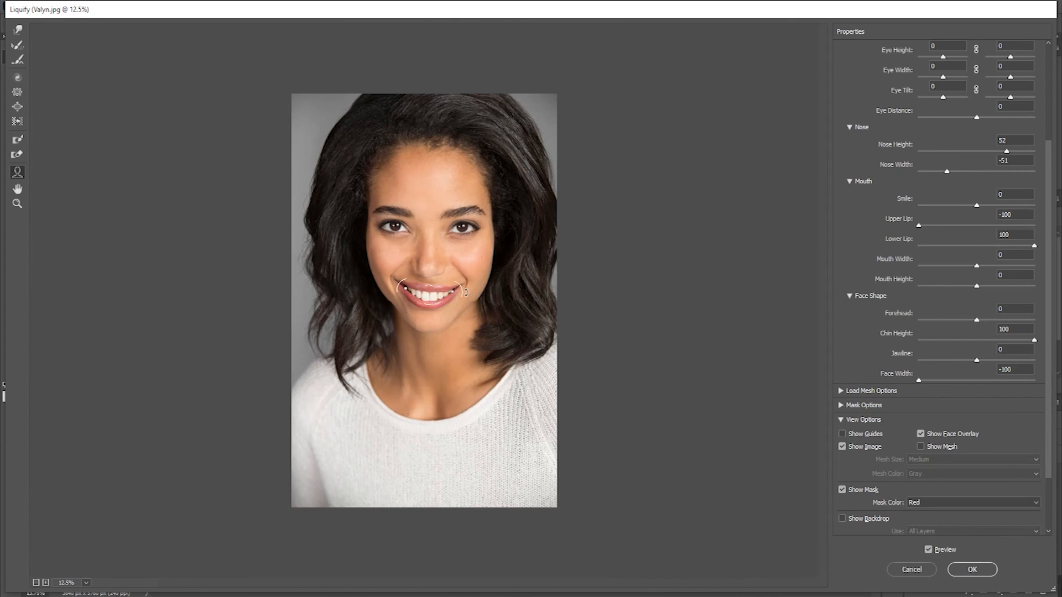
left_click_drag(465, 294, 454, 298)
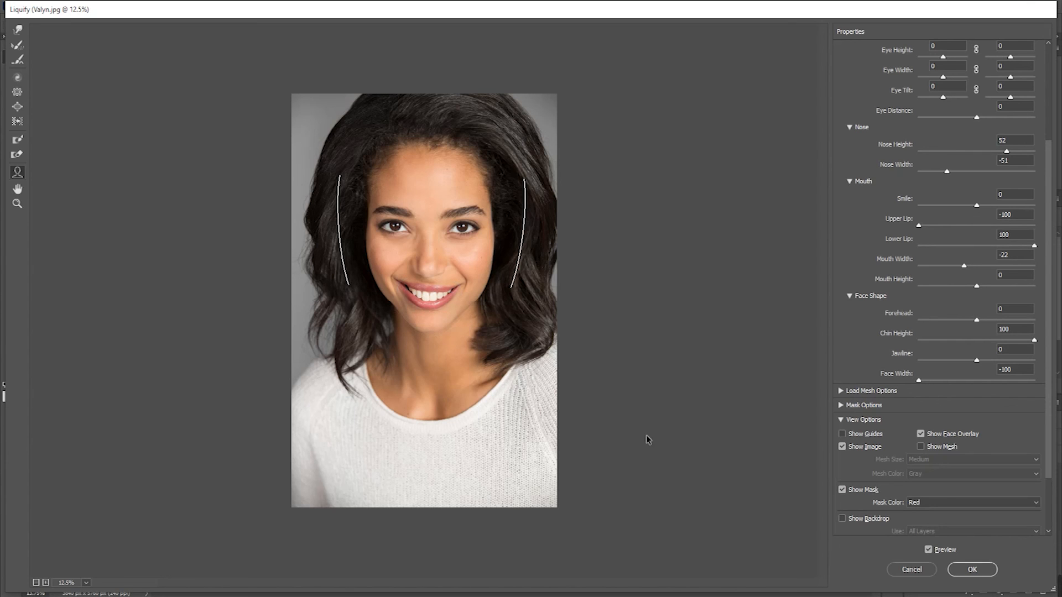
left_click(971, 569)
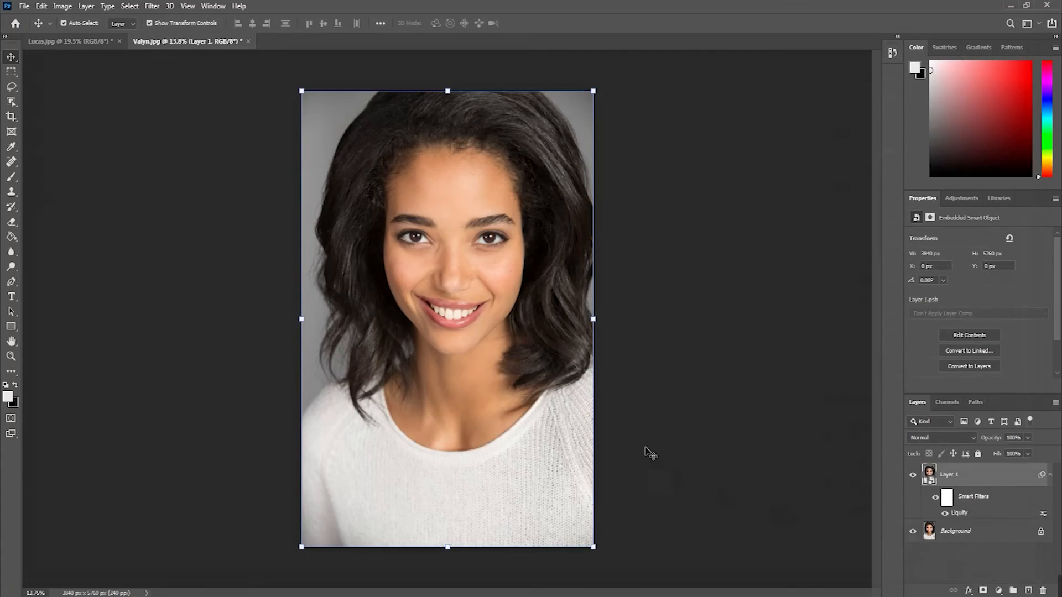
left_click(689, 418)
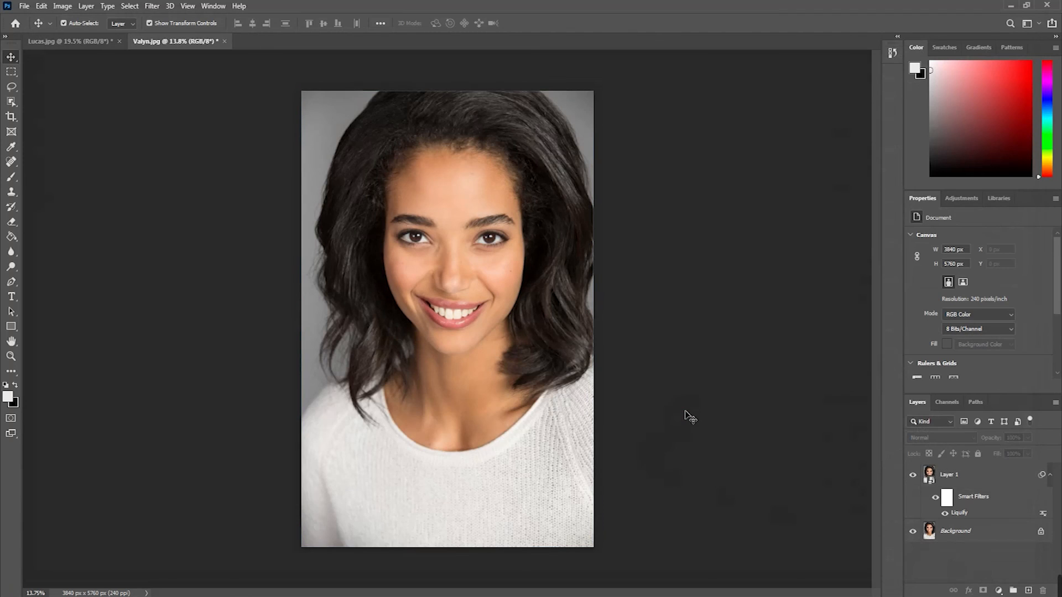